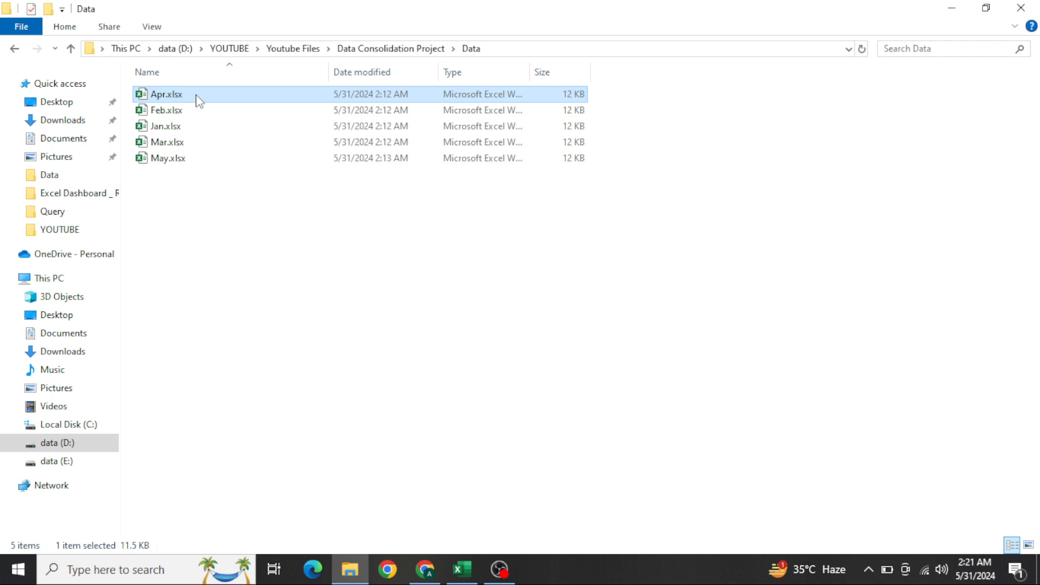
Check the Data Consolidation Project folder, then switch to the Report.xlsx workbook in Excel and view its Dashboard sheet
key("BackSpace")
key("Down")
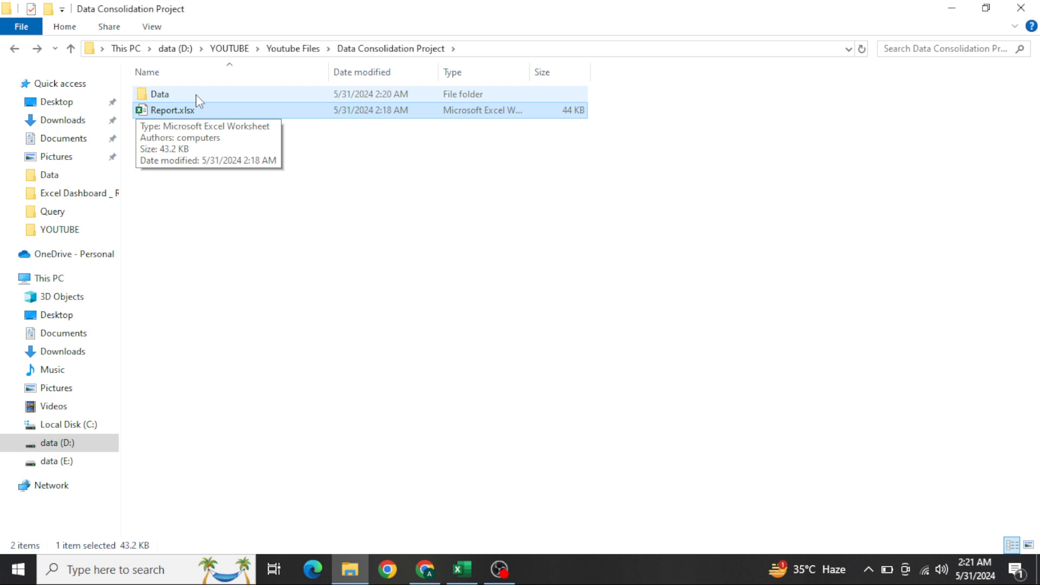
key("alt+Tab")
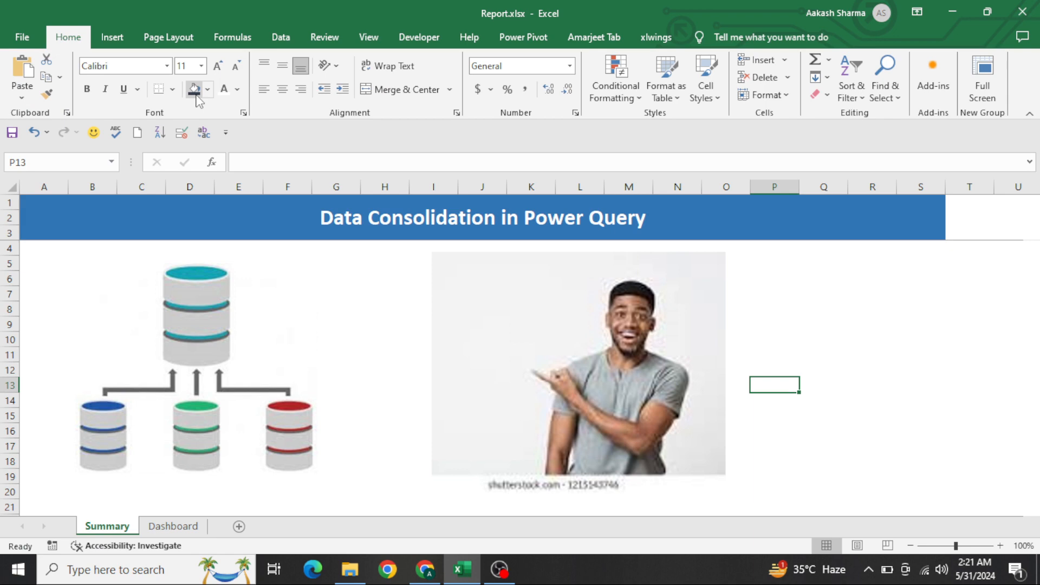
left_click(181, 528)
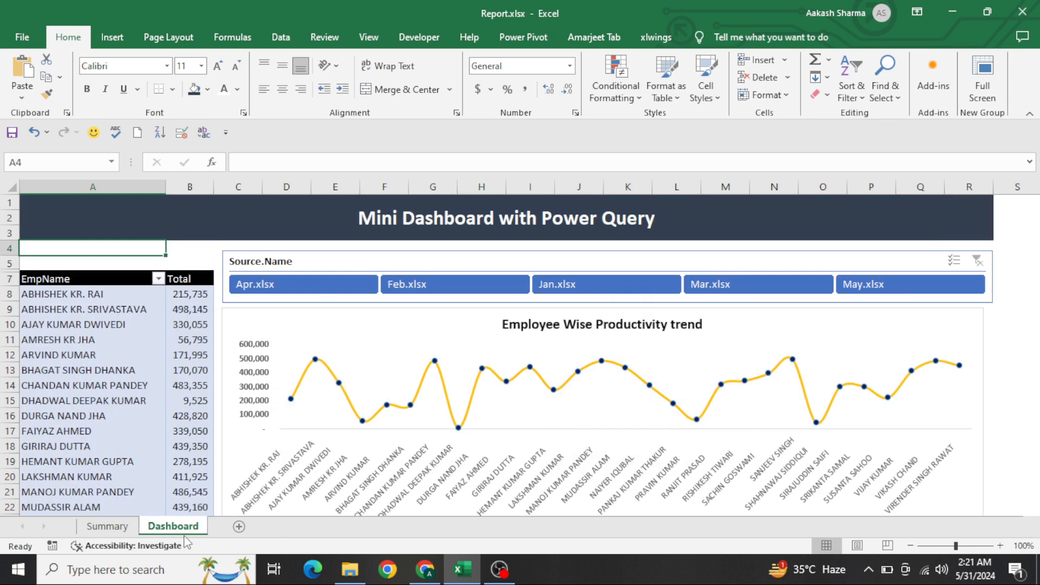
Add a new worksheet to the workbook and start importing data from a folder
left_click(238, 527)
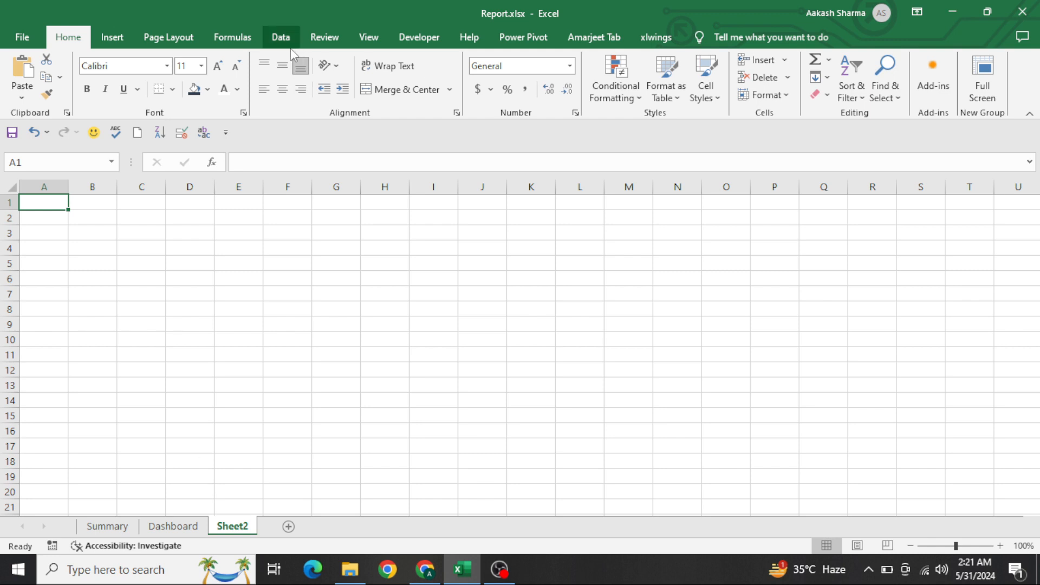
left_click(290, 47)
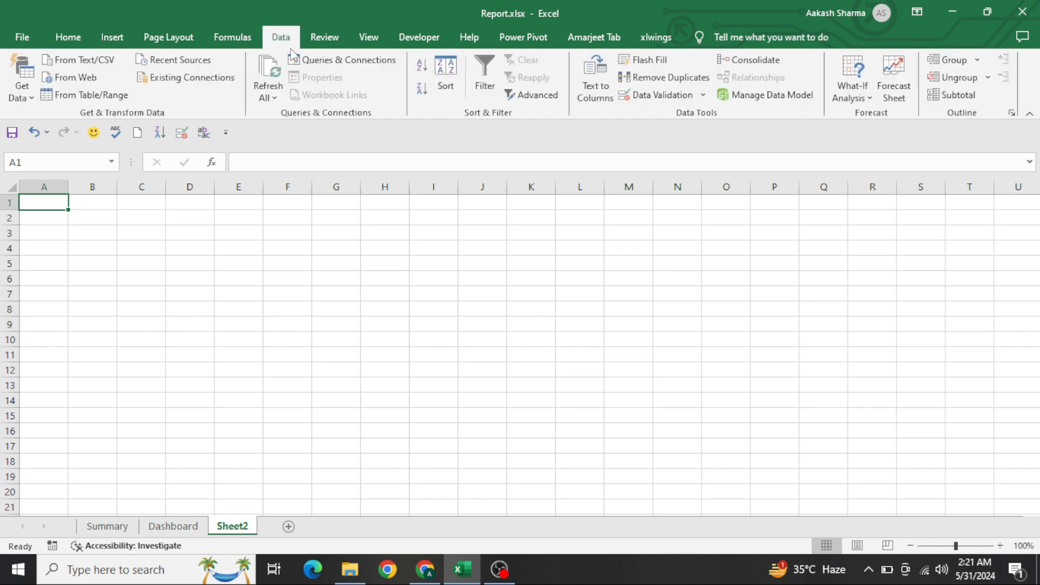
left_click(27, 97)
mouse_move(98, 126)
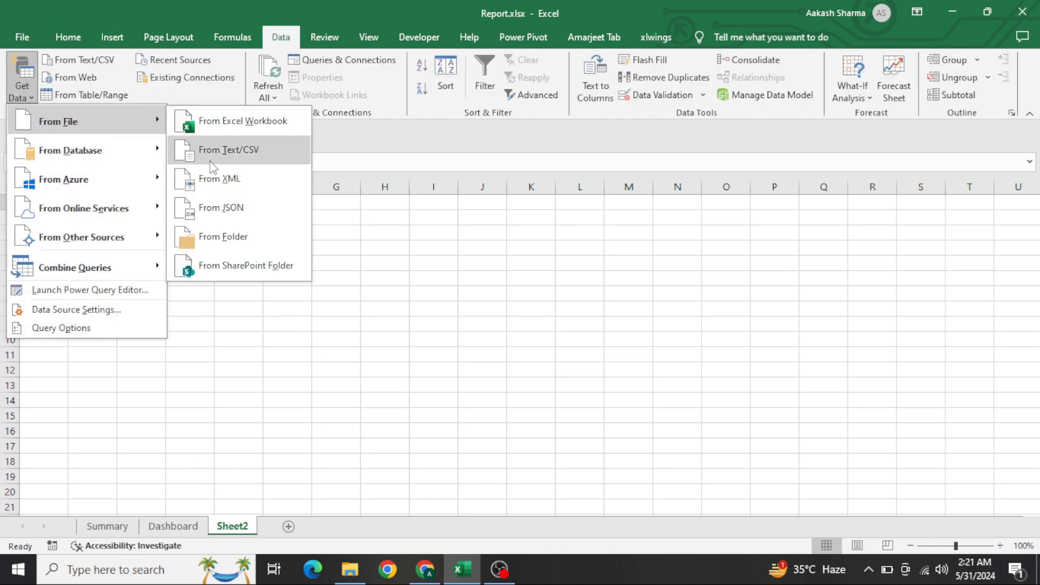
left_click(234, 234)
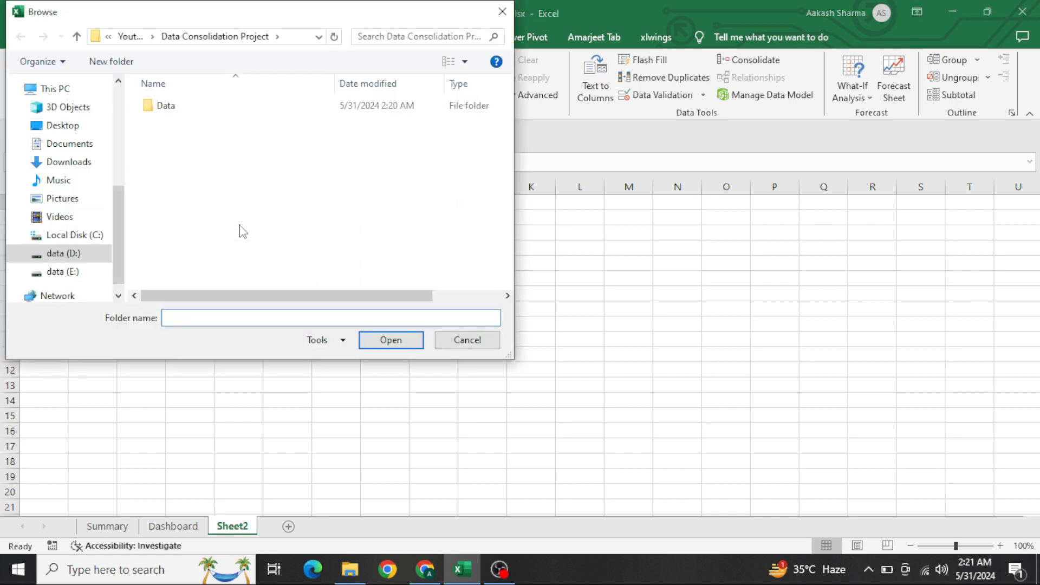
Choose the Data folder in Data Consolidation Project as the source and open its file list for transforming in Power Query
left_click(175, 112)
double_click(175, 108)
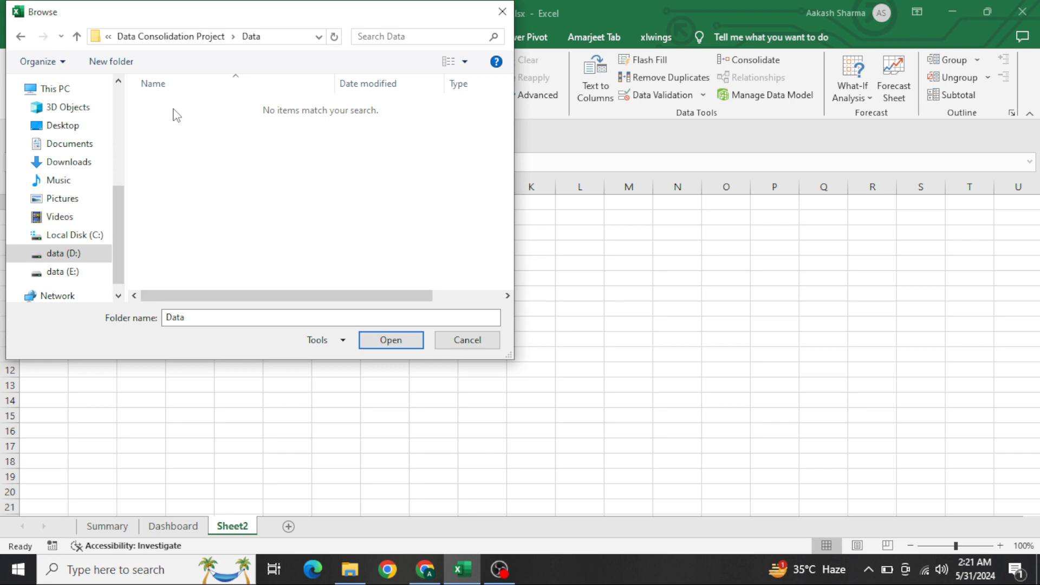
key("alt+Up")
left_click(210, 107)
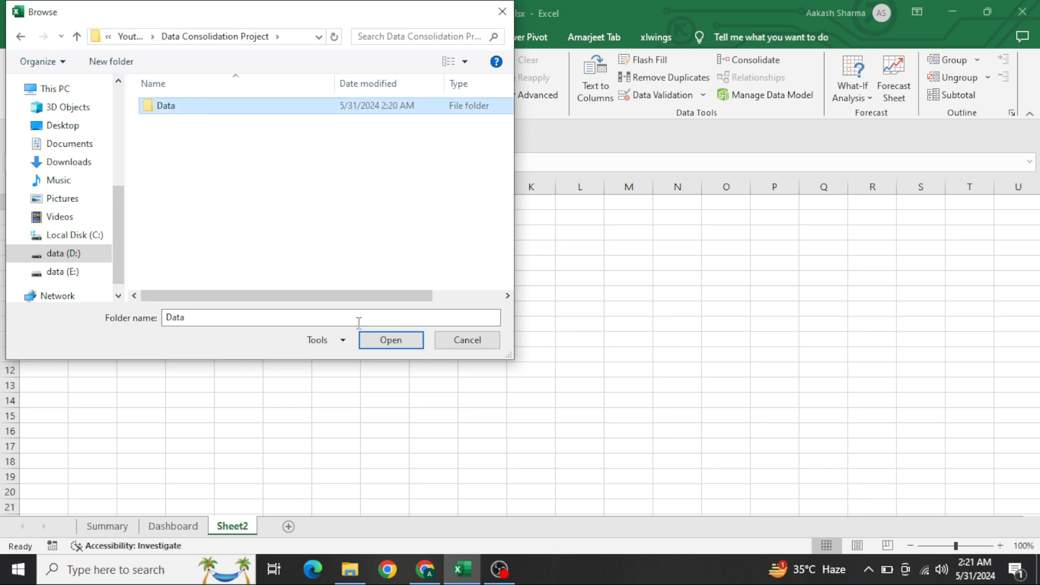
left_click(383, 341)
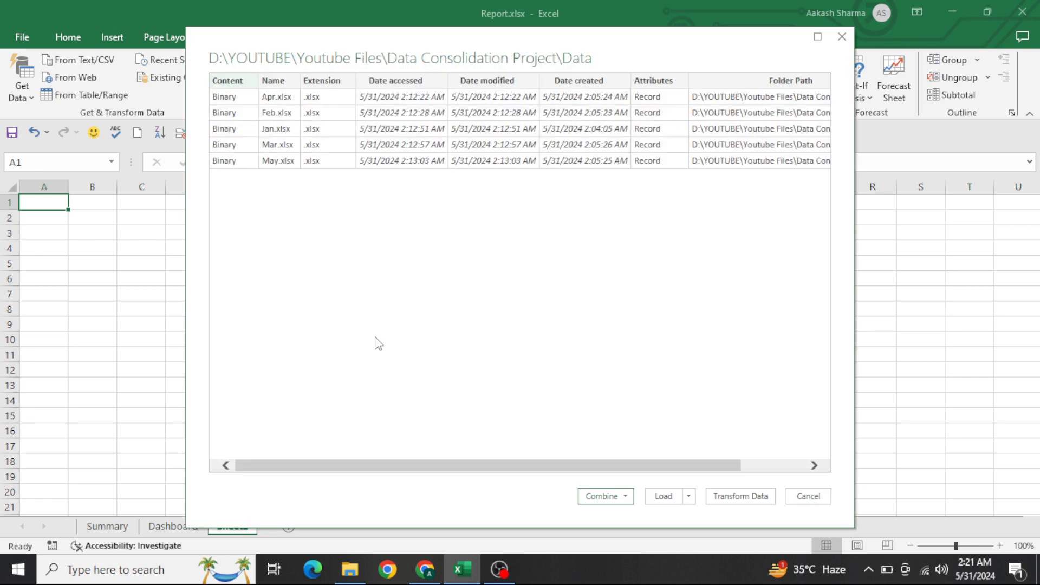
left_click(746, 505)
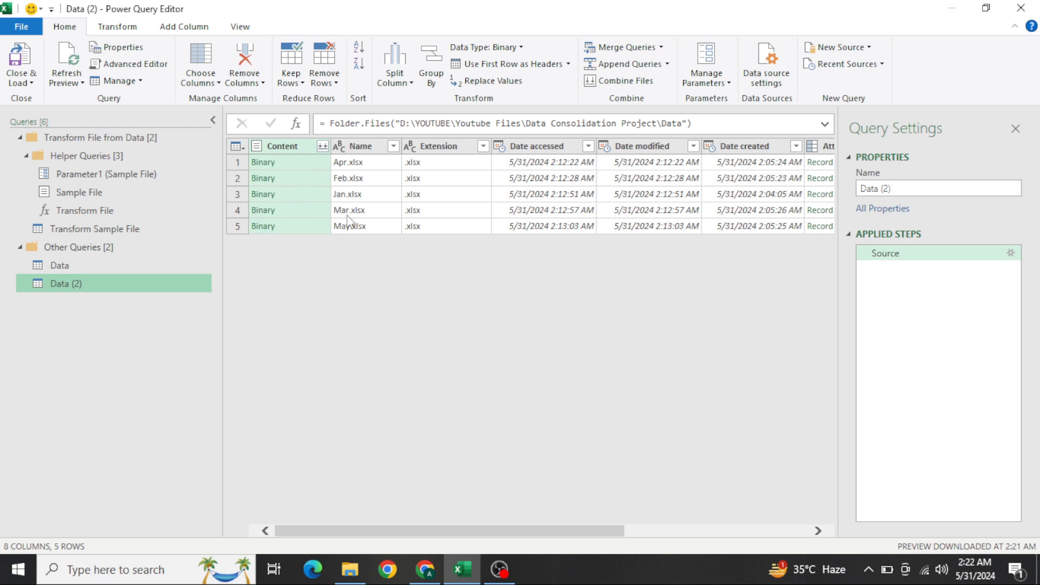
Combine the files in the Content column, extracting Sheet1 from each with the first file as the sample
left_click(365, 146)
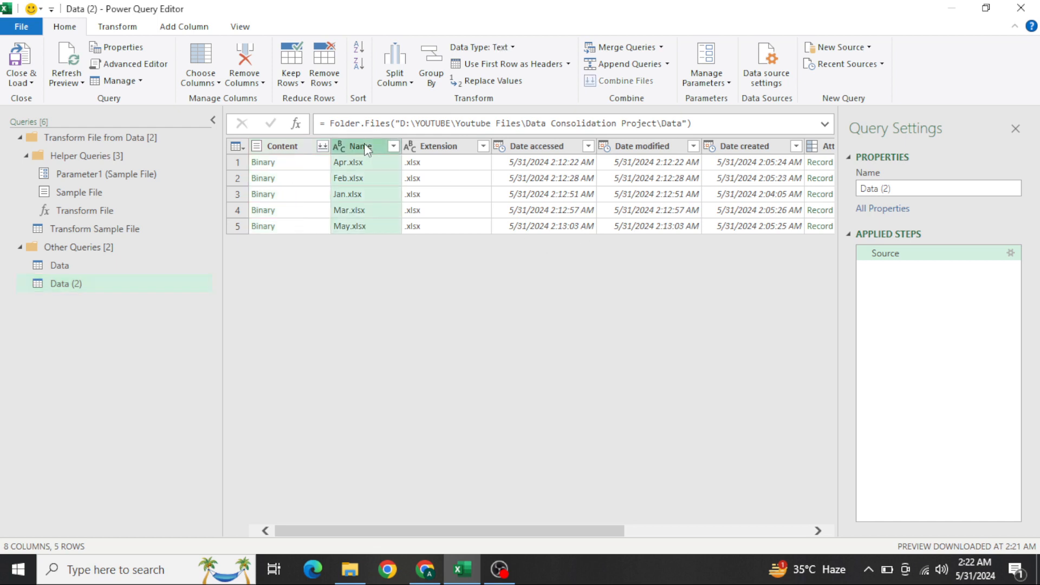
left_click(294, 145)
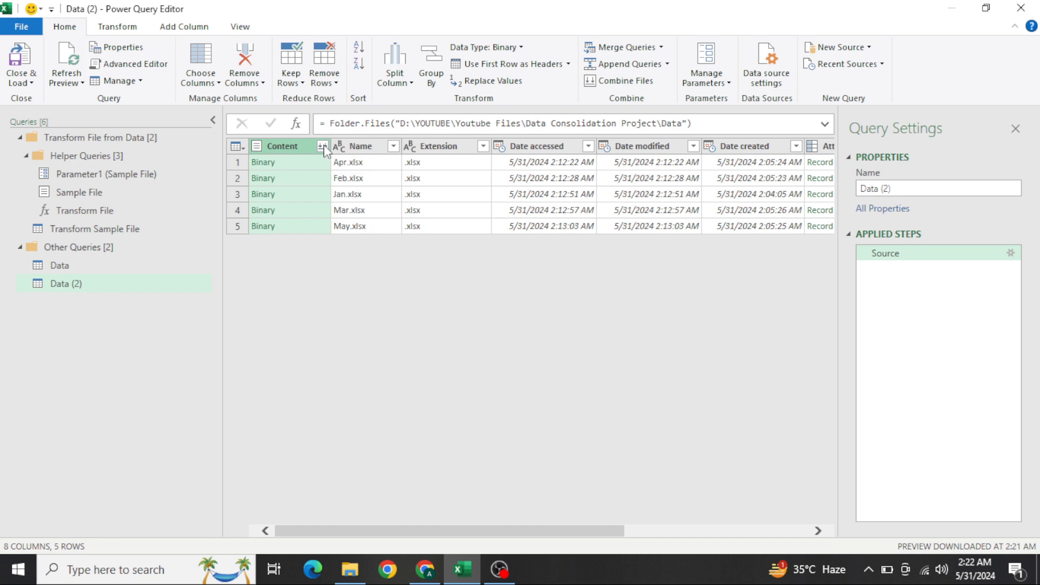
left_click(323, 146)
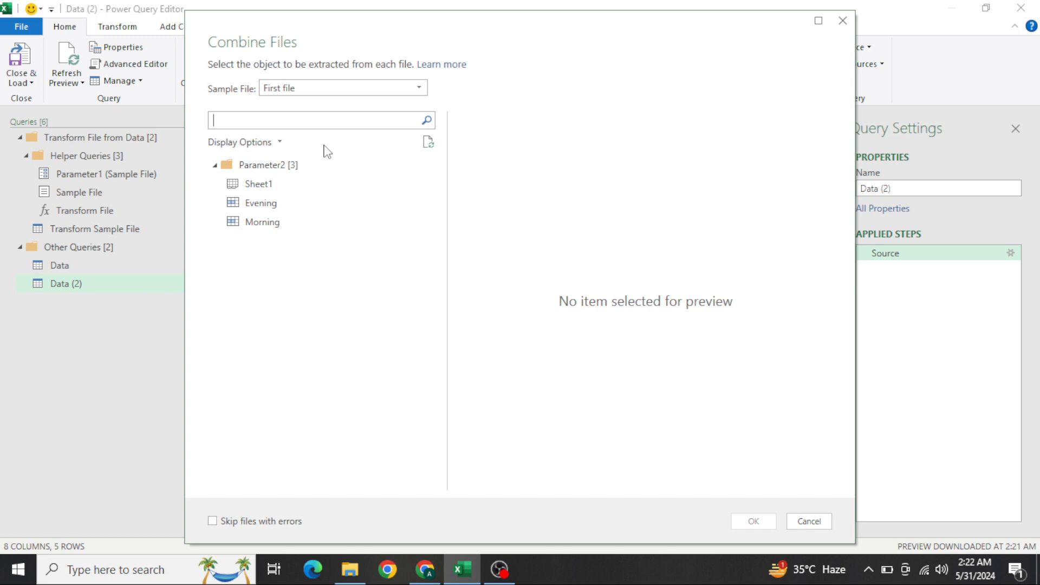
left_click(265, 191)
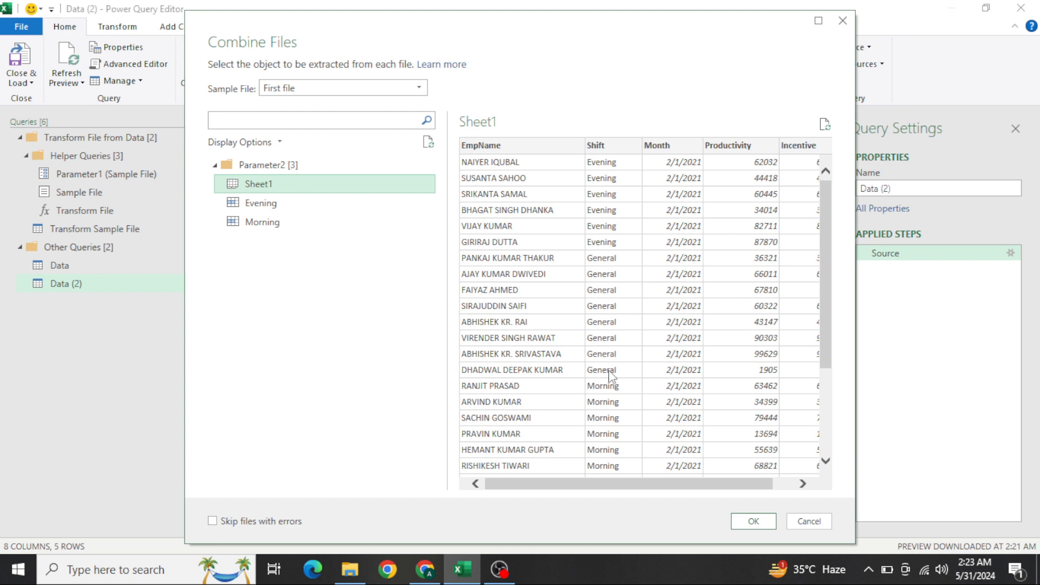
left_click(748, 521)
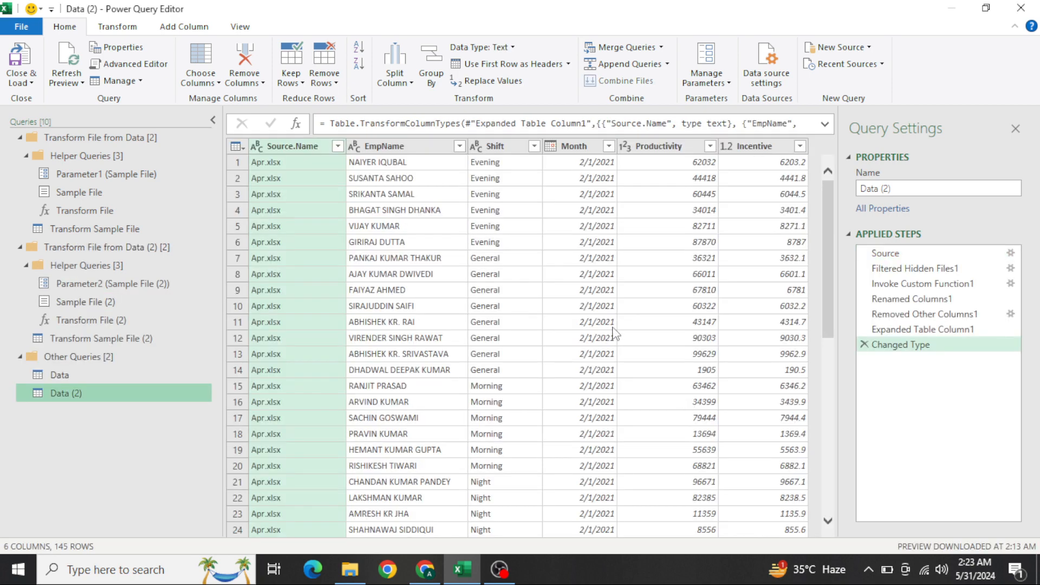
Examine the combined query's columns from Source.Name to Incentive and the source files listed in the Source.Name filter
left_click(612, 325)
left_click(309, 146)
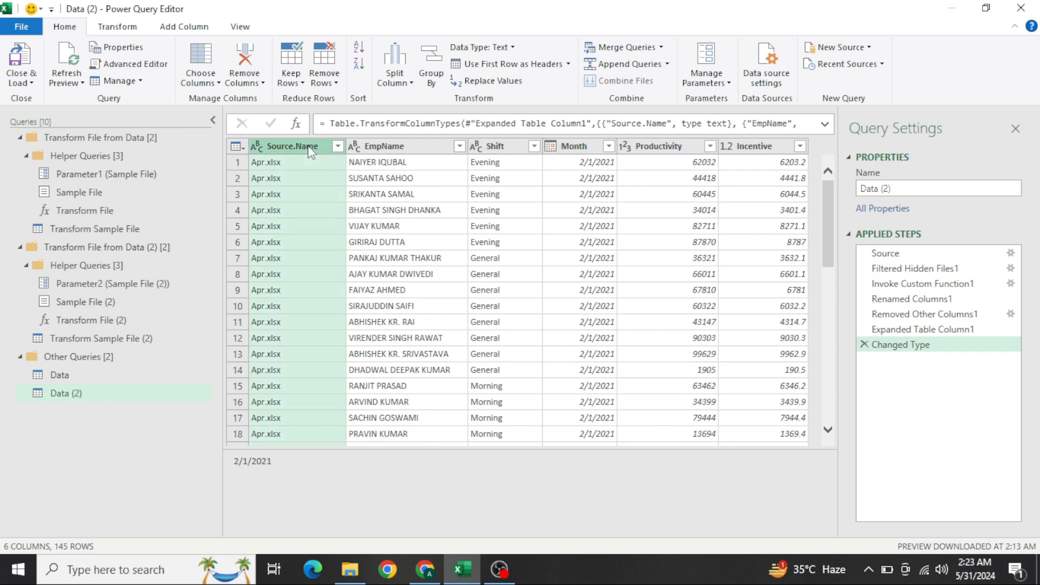
left_click(384, 146)
key("Right")
key("Right")
key("Right")
key("Right")
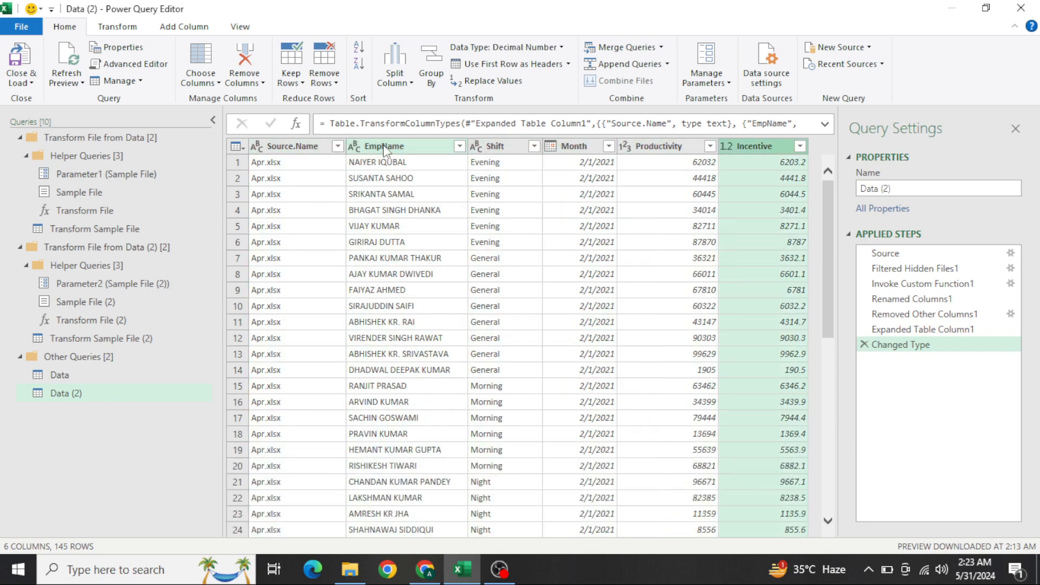
key("Left")
key("Left")
key("Left")
key("Left")
key("Left")
key("Left")
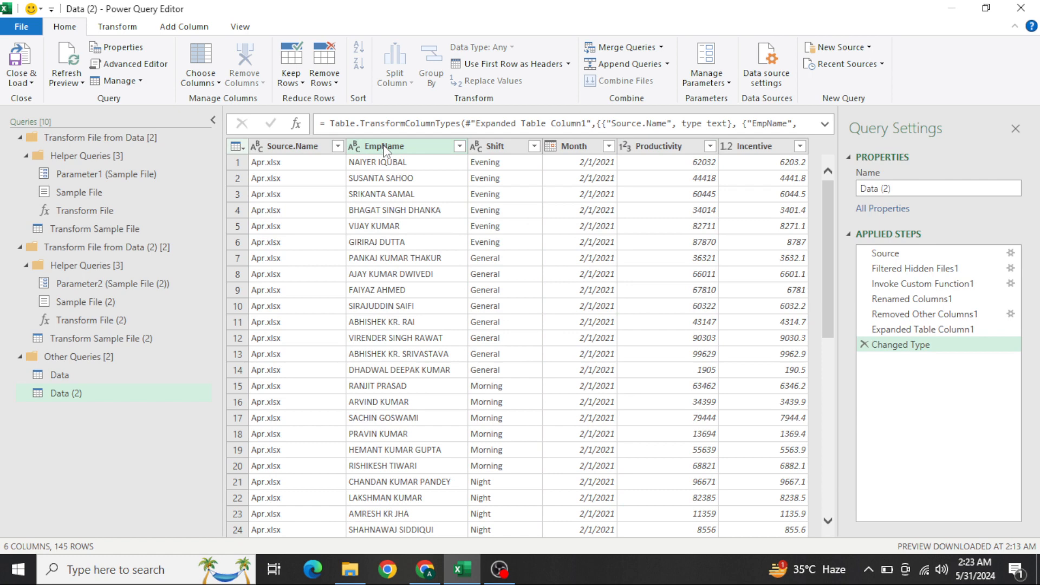
left_click(338, 147)
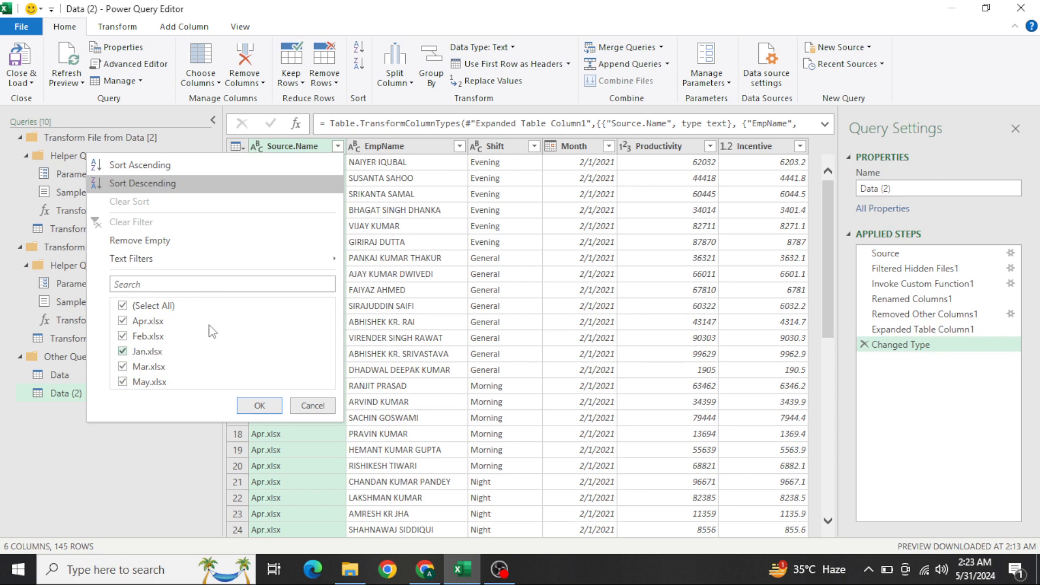
left_click(317, 408)
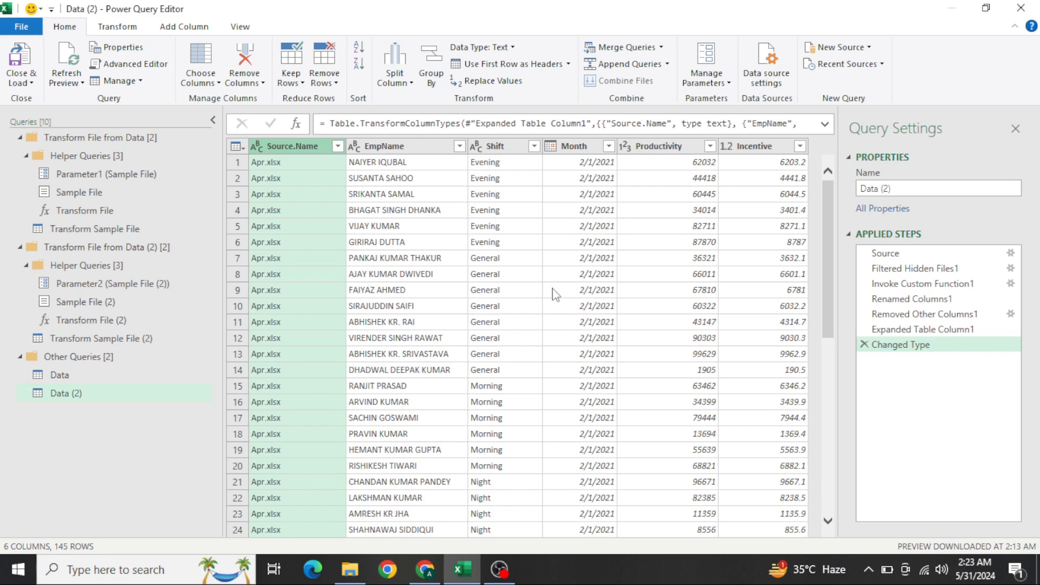
left_click(554, 292)
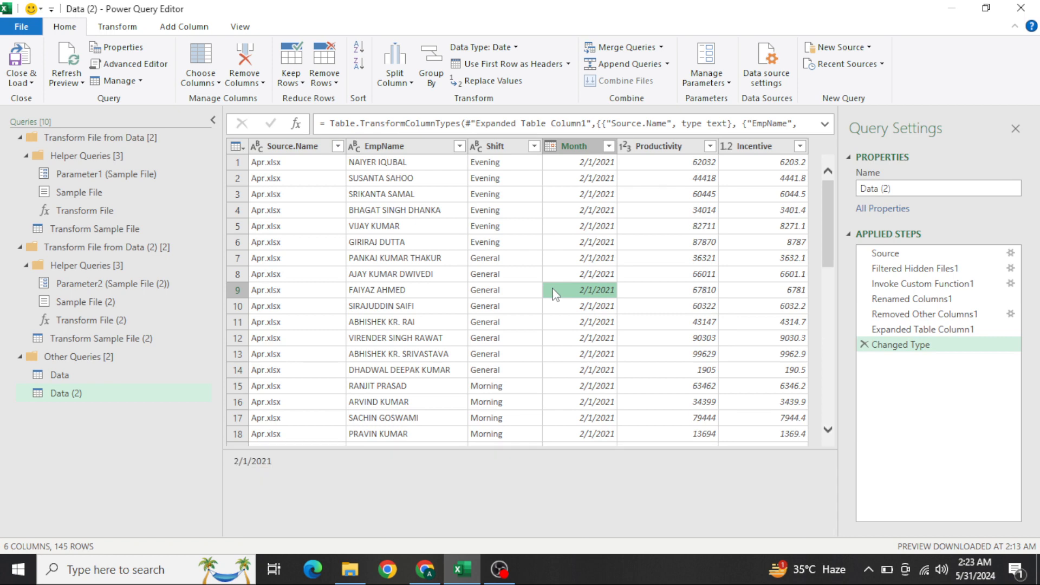
Load the combined query as a PivotTable Report in the existing worksheet Sheet2 at cell A5
left_click(24, 83)
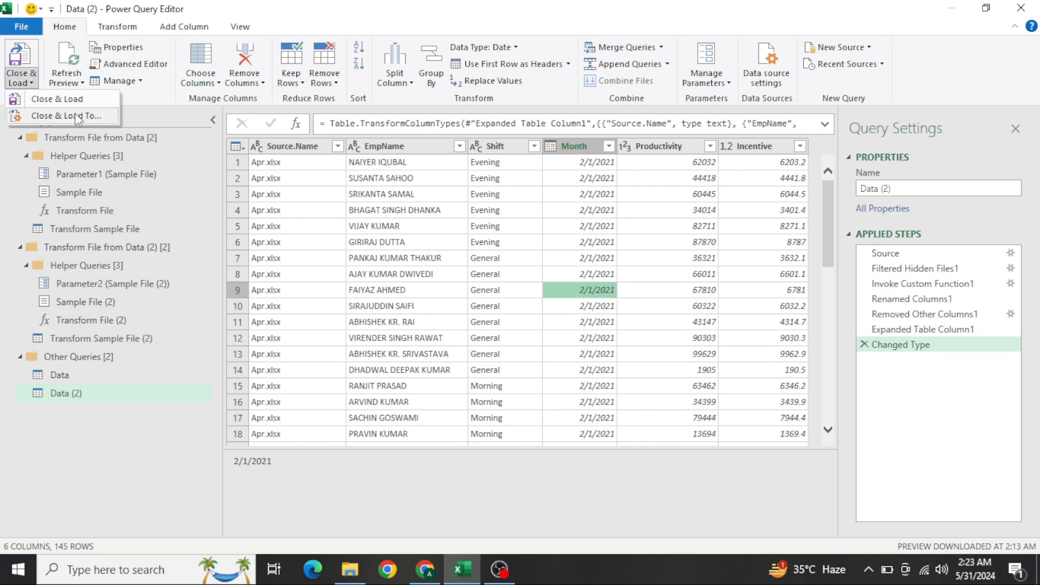
left_click(76, 115)
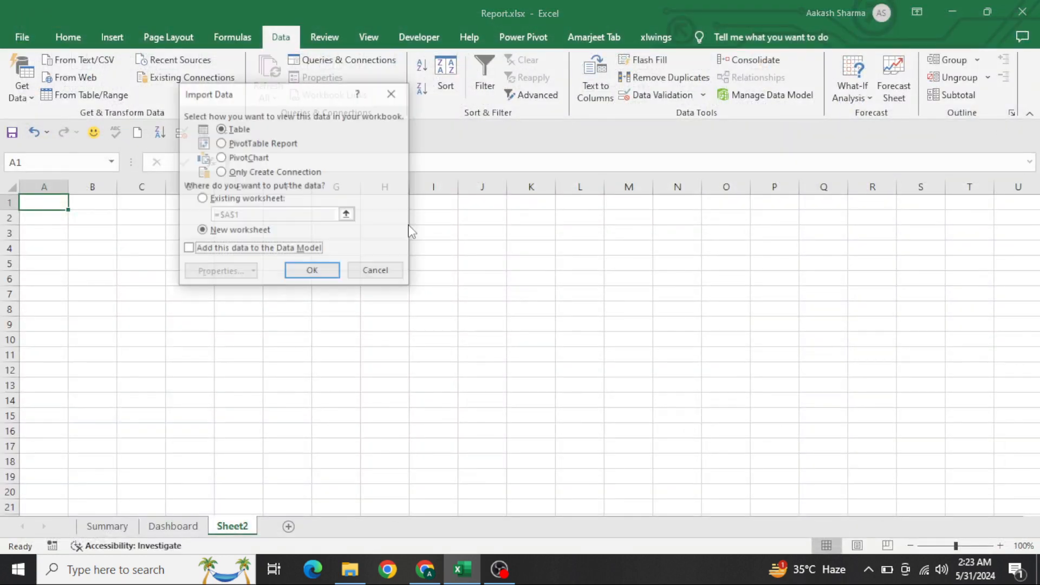
left_click(244, 147)
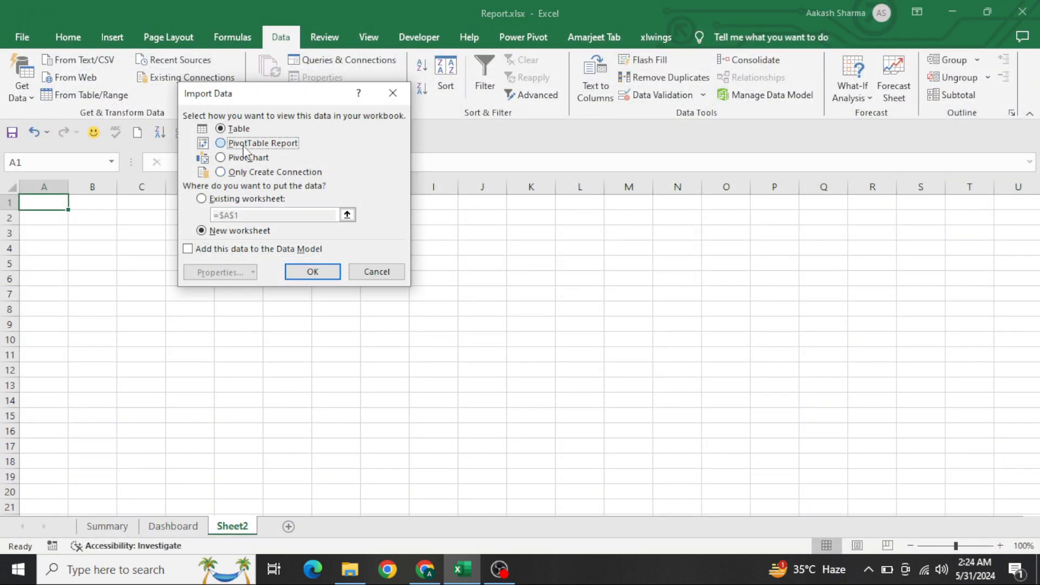
left_click(242, 199)
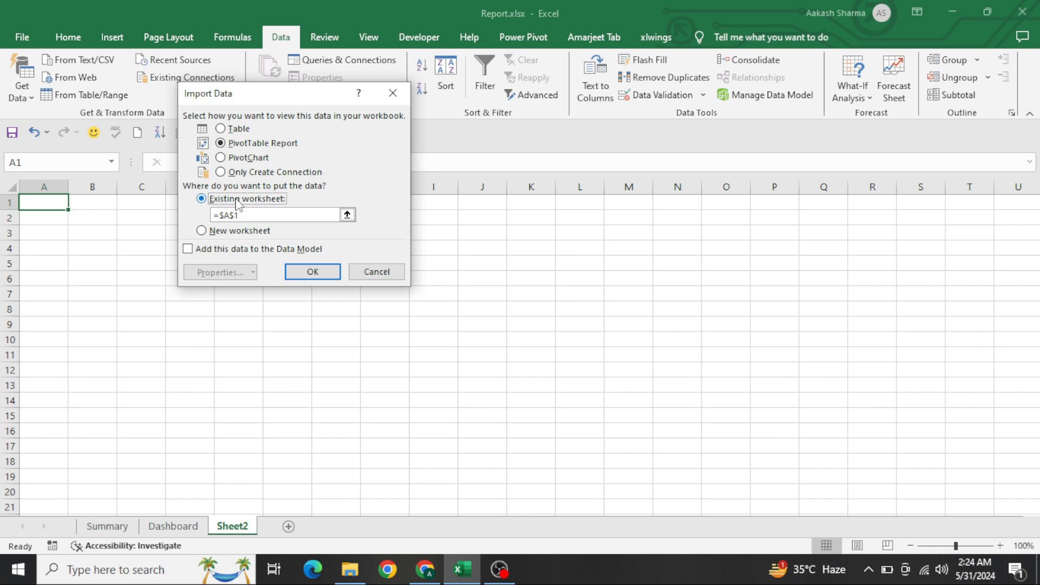
left_click(37, 260)
left_click(294, 273)
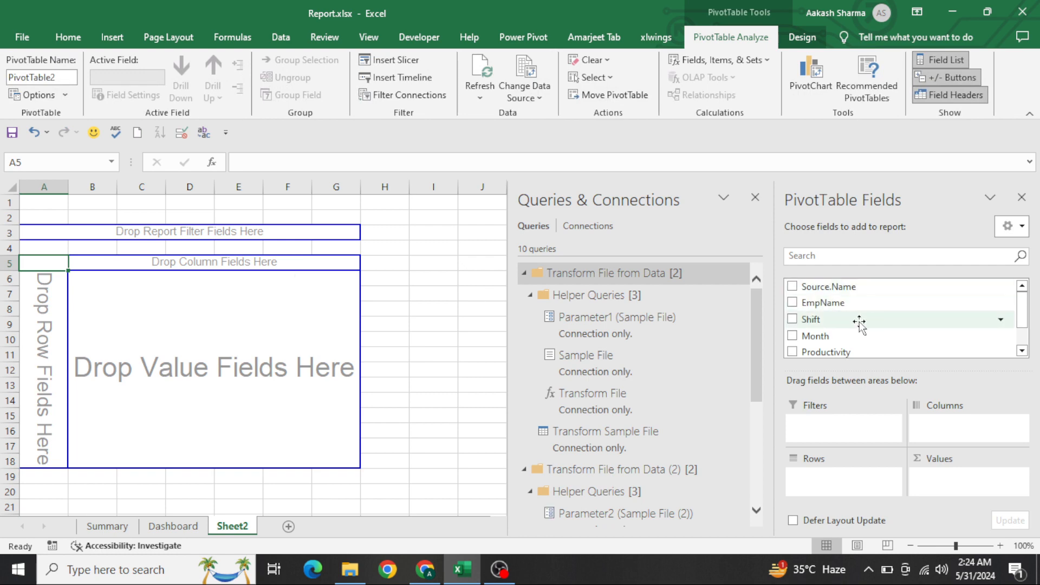
Place EmpName in the PivotTable's rows and Productivity in its values, and close the Queries & Connections pane
left_click_drag(824, 304, 826, 479)
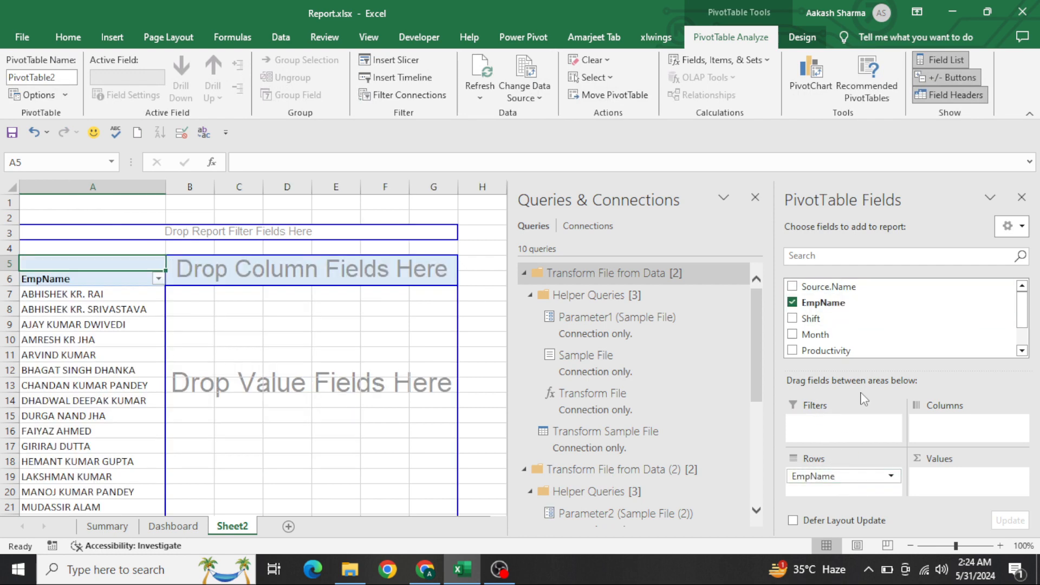
left_click_drag(837, 352, 975, 487)
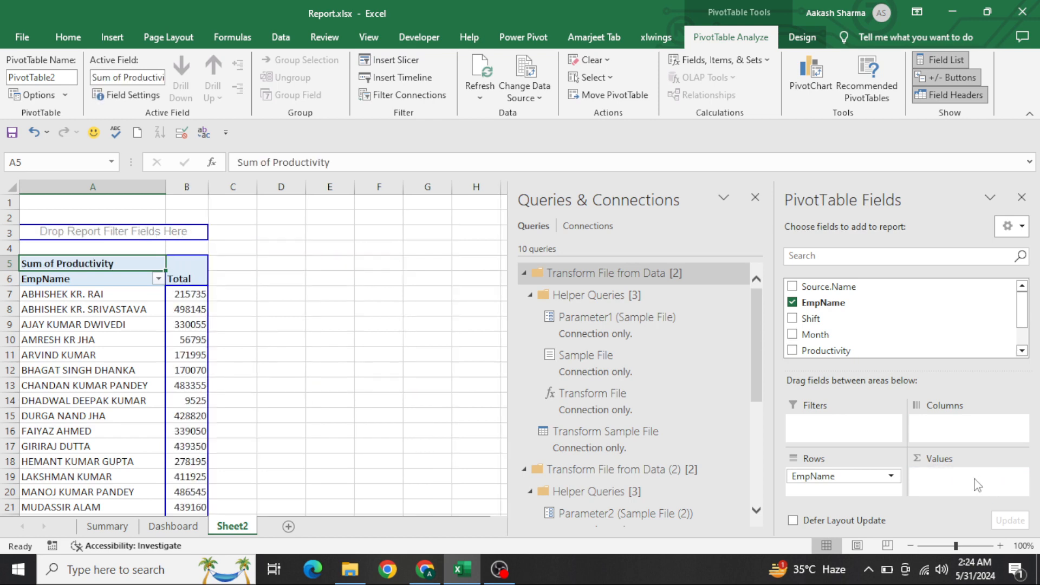
left_click(412, 291)
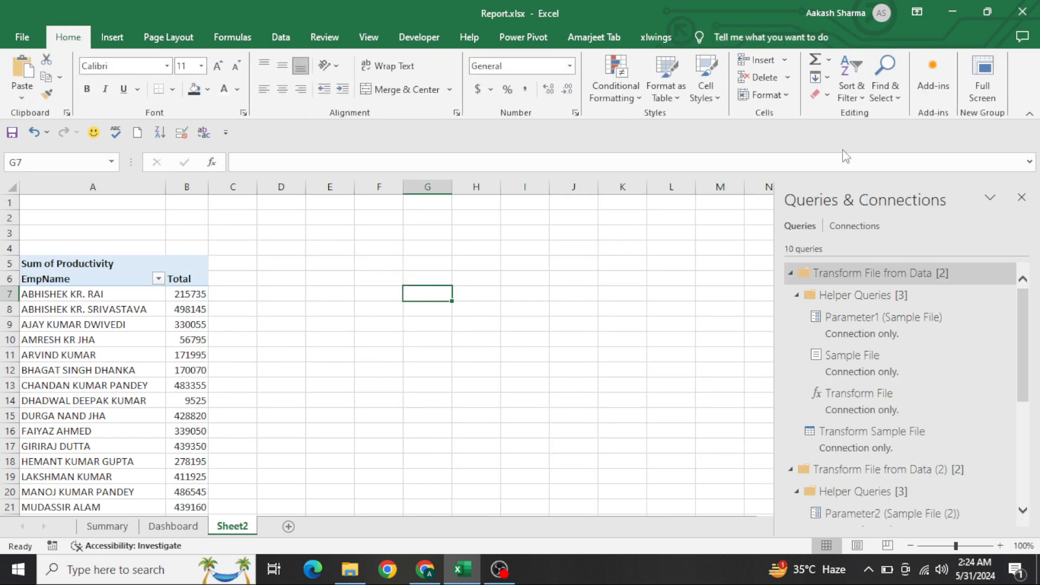
left_click(1020, 198)
left_click(617, 261)
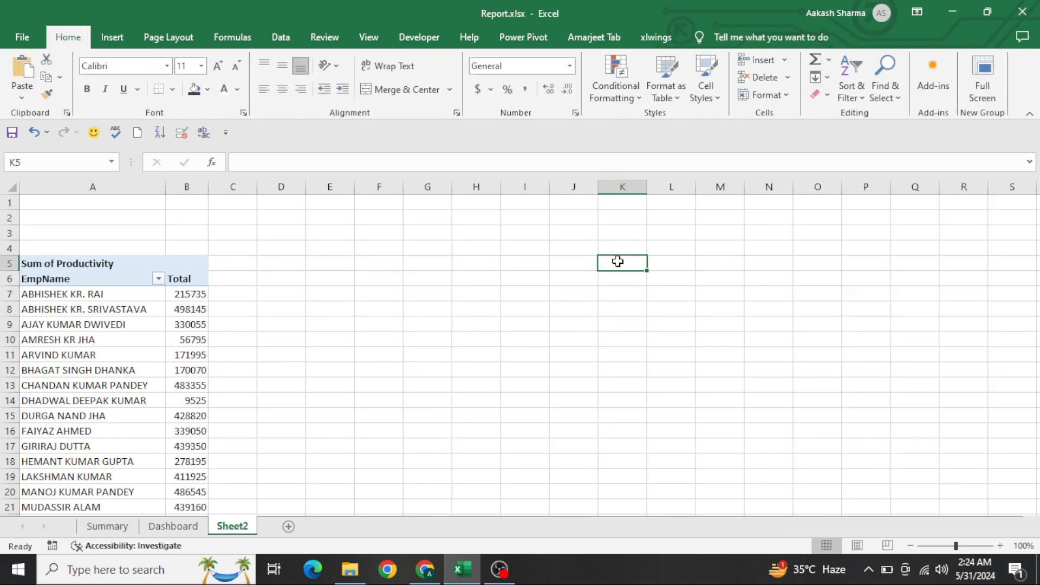
Merge cells A1:Q3 above the PivotTable into one header cell without centering
key("ctrl+Home")
key("shift+Down")
key("shift+Down")
key("shift+Right")
key("shift+Right")
key("shift+Right")
key("shift+Right")
key("shift+Right")
key("shift+Right")
key("shift+Right")
key("shift+Right")
key("shift+Right")
key("shift+Right")
key("shift+Right")
key("shift+Right")
key("shift+Right")
key("shift+Right")
key("shift+Right")
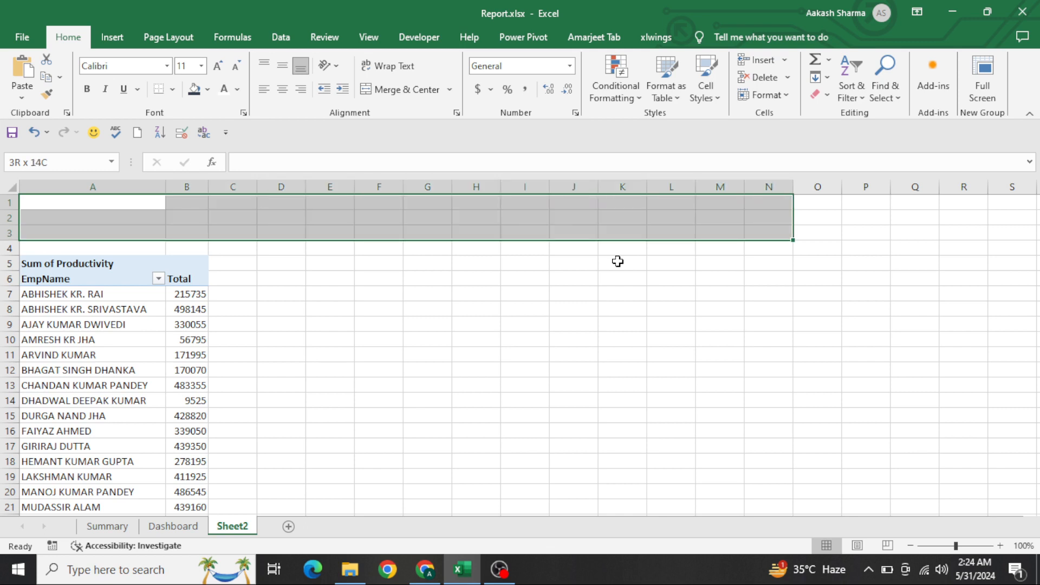
key("shift+Right")
key("alt+h")
type("m")
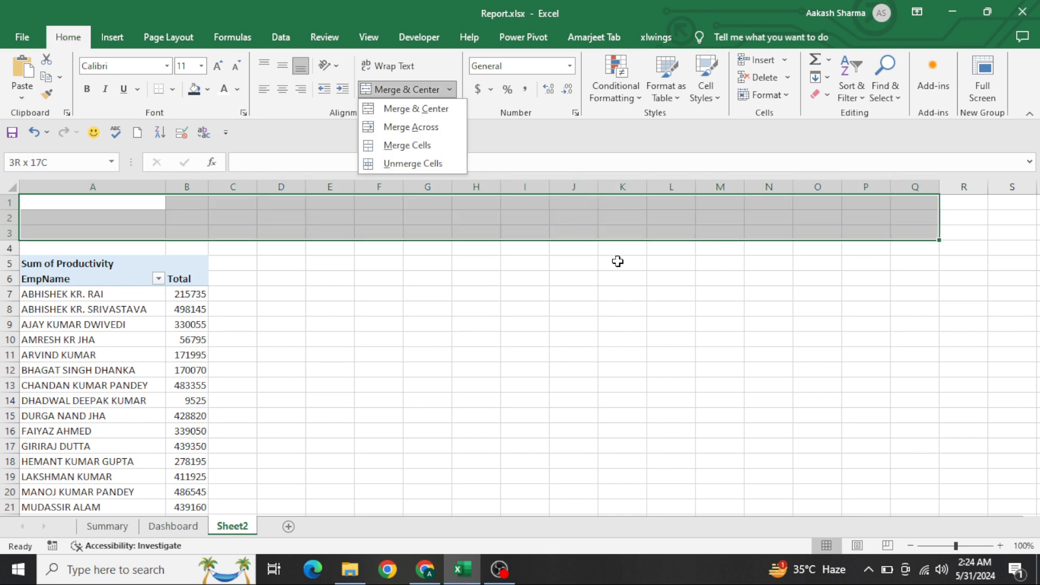
type("mm")
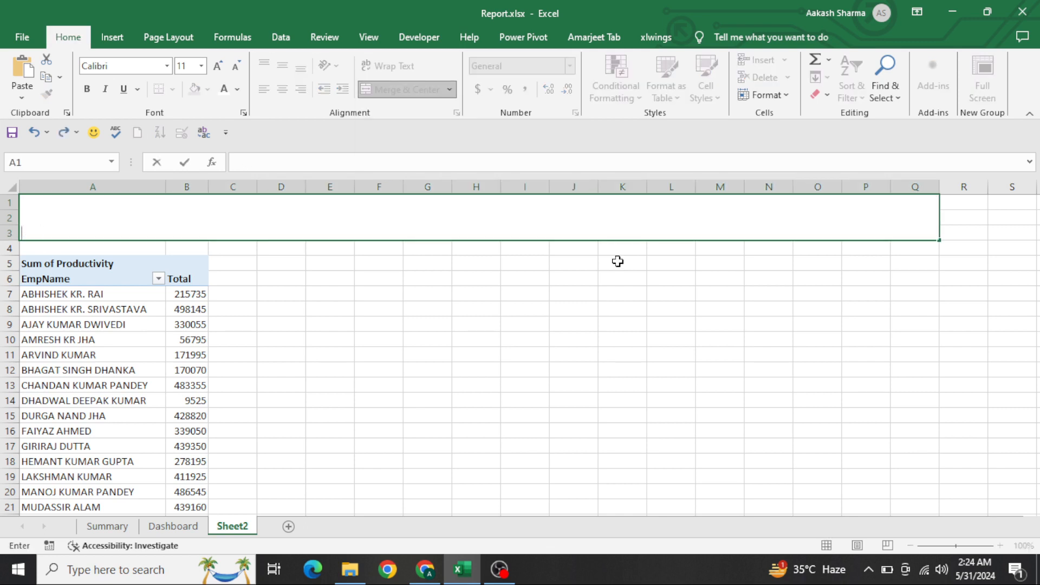
Enter the title "Mini Dashboard" in the merged header cell, centre it horizontally and vertically, and make it bold
type("ini Dashbo")
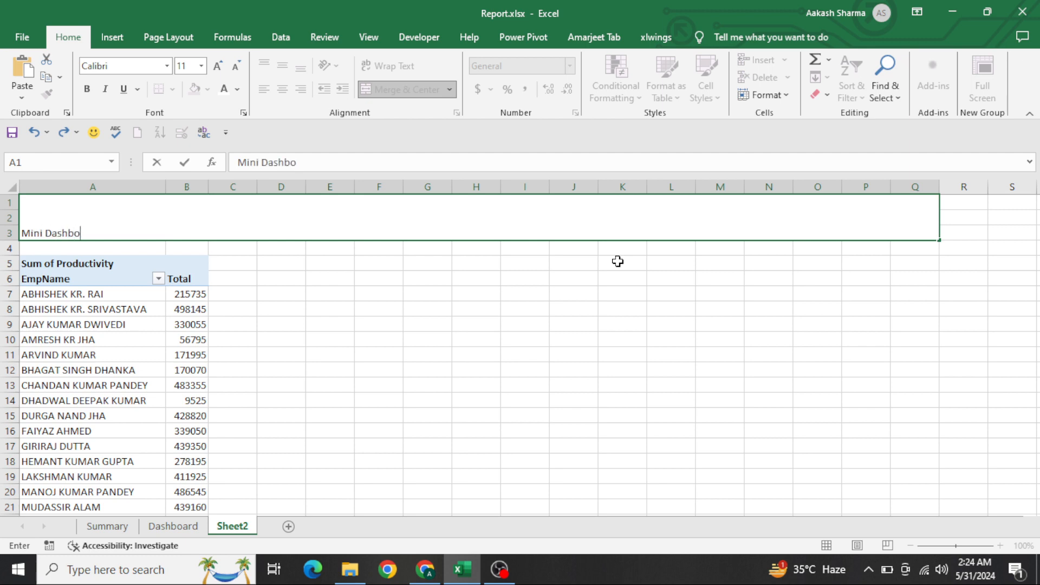
type("ard")
key("Return")
key("Up")
key("alt+h")
key("a")
key("c")
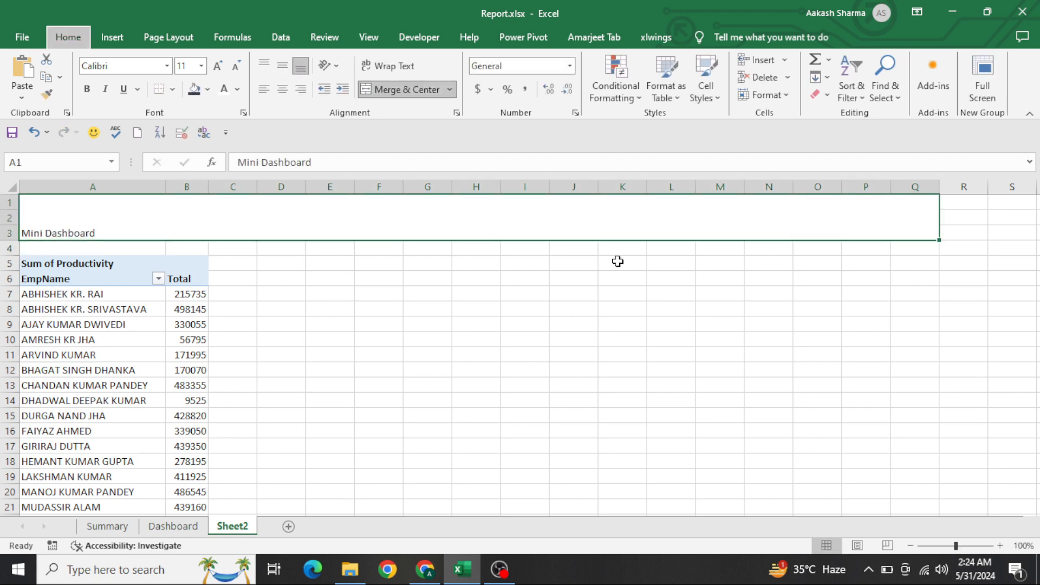
key("alt+h")
key("a")
key("m")
key("ctrl+b")
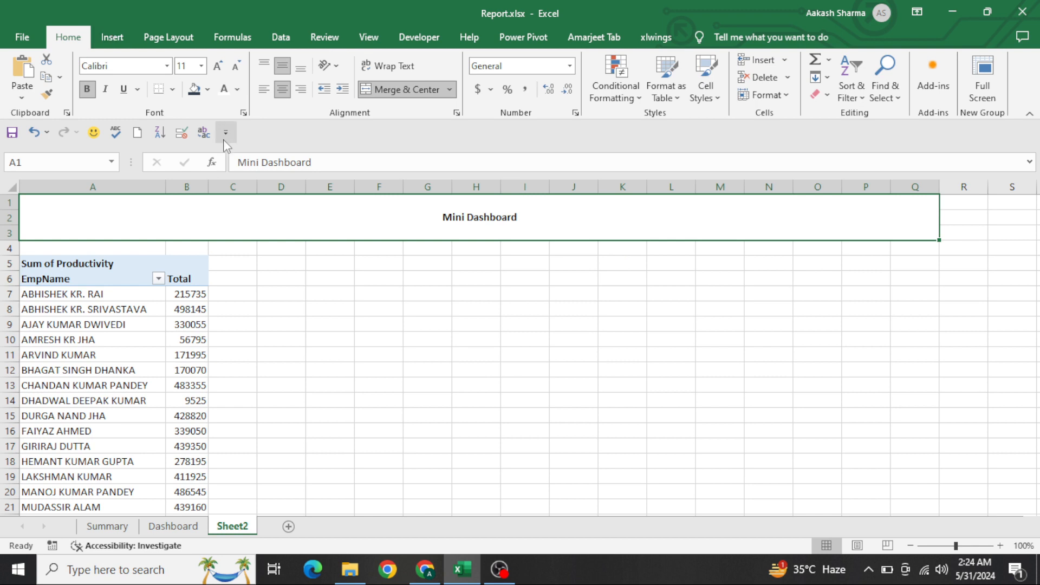
Fill the header cell with dark blue-gray and set its title font to white at size 26
left_click(194, 88)
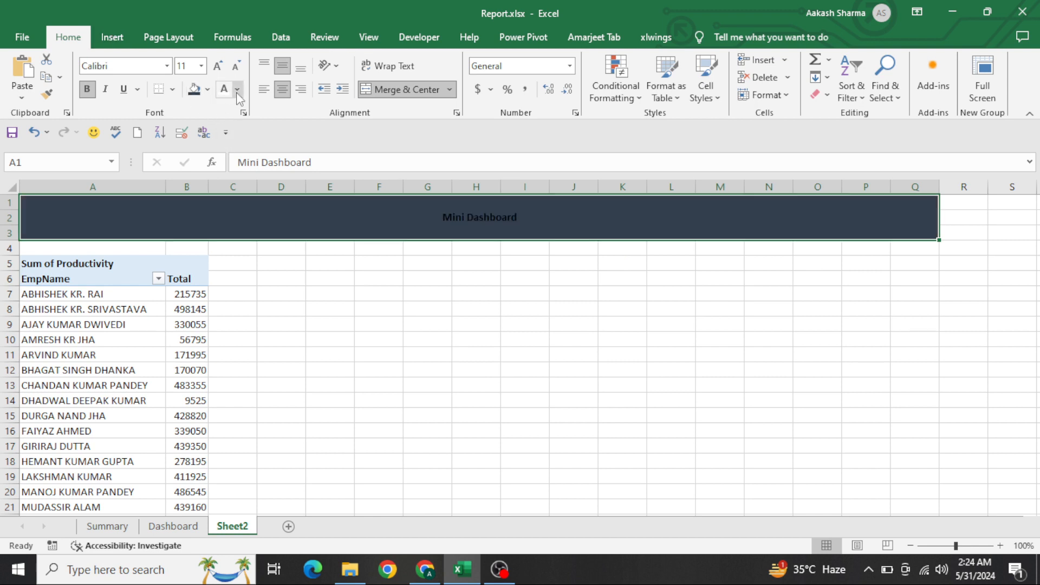
left_click(224, 92)
left_click(219, 67)
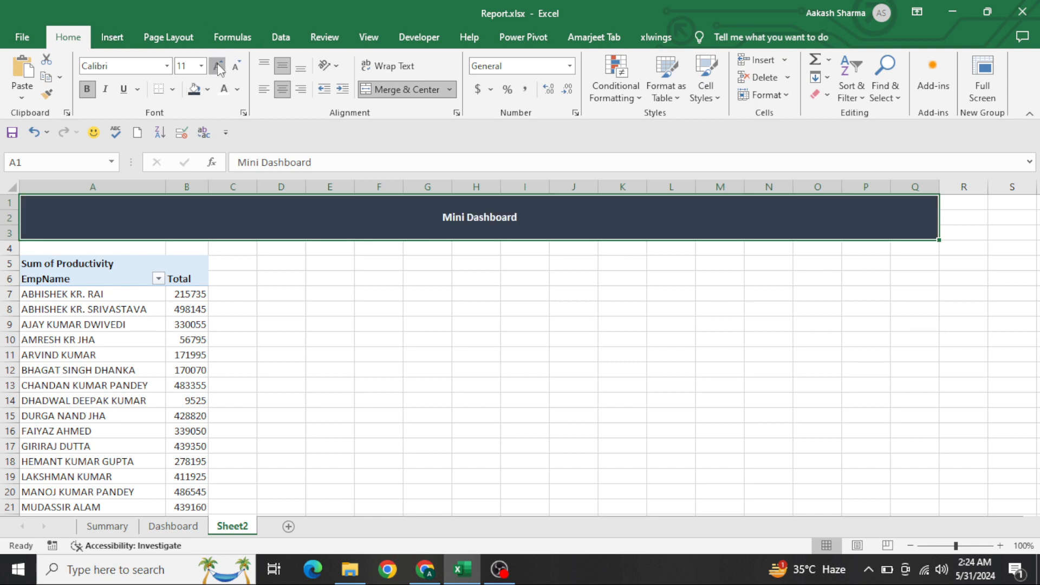
left_click(218, 67)
left_click(218, 67)
left_click(218, 67)
left_click(219, 67)
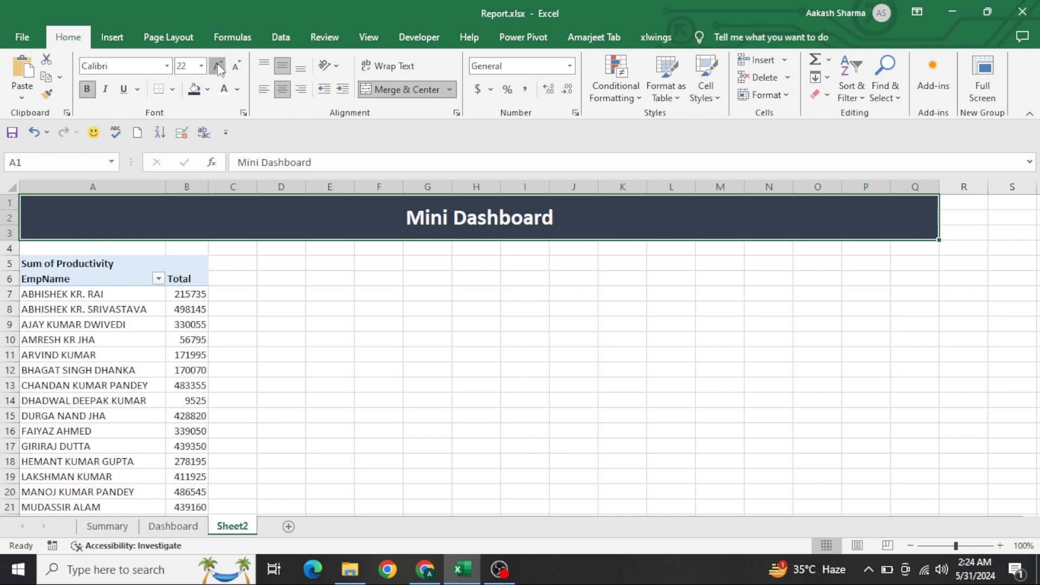
Turn off the sheet's gridlines and give the PivotTable the Medium style with a black header and light blue body
left_click(368, 36)
left_click(175, 77)
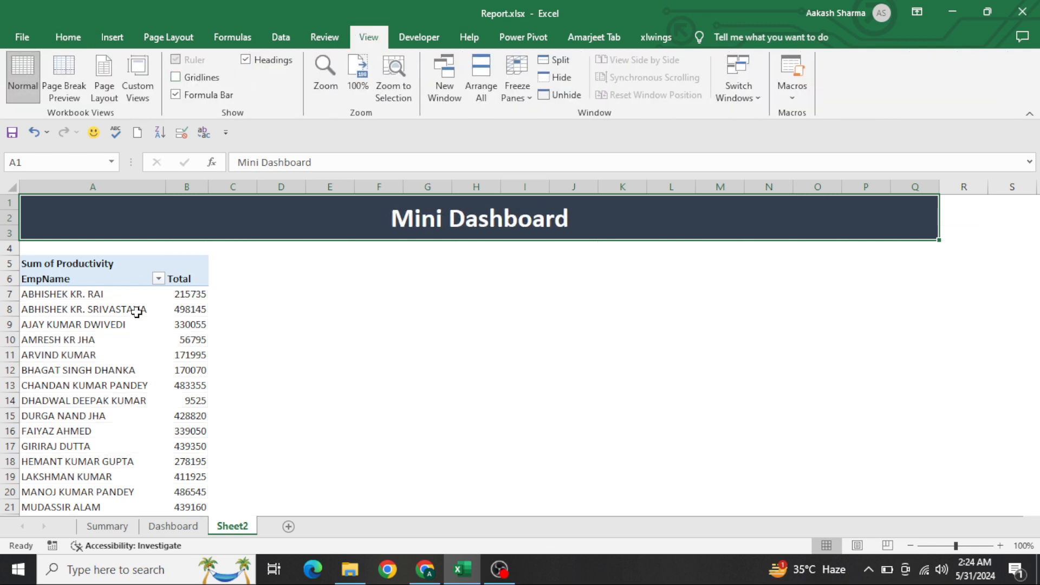
left_click(134, 323)
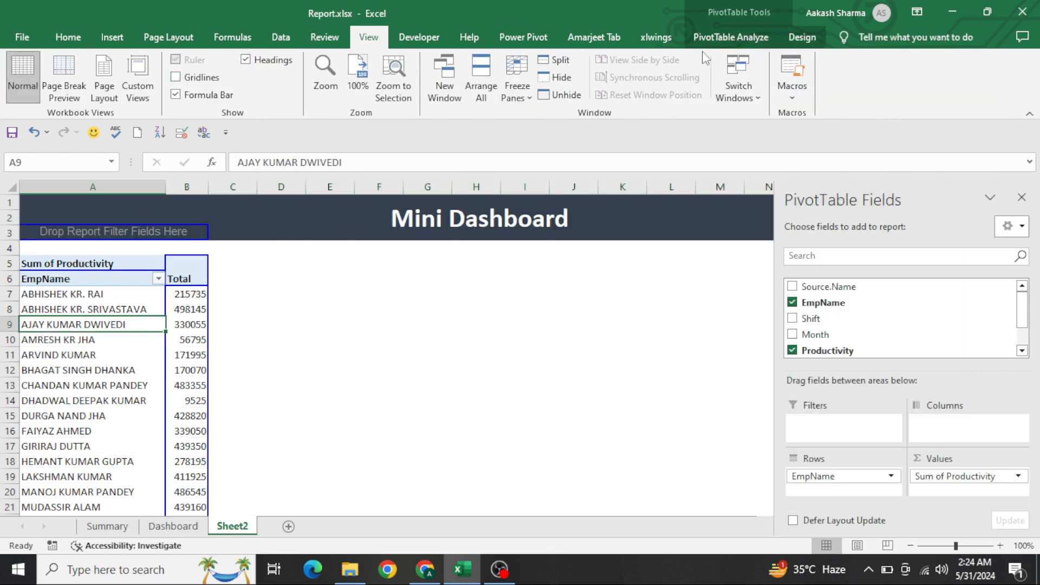
left_click(802, 37)
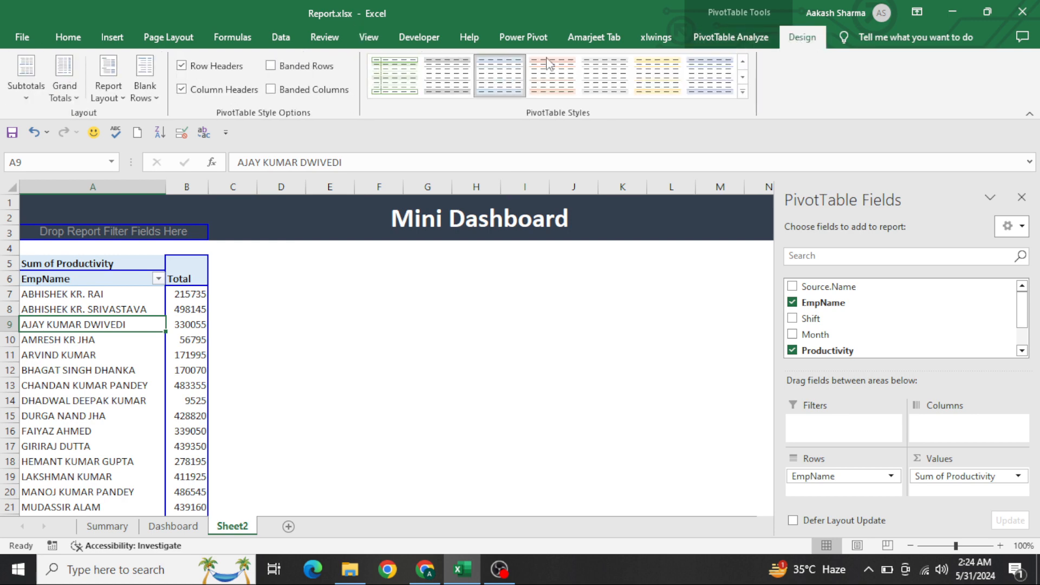
left_click(742, 92)
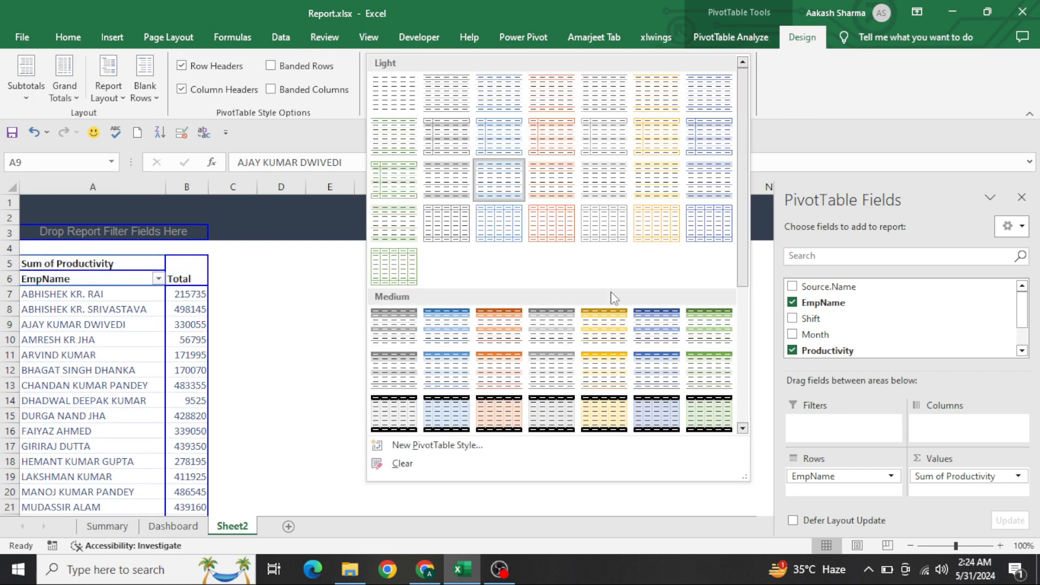
left_click(658, 414)
Hide row 5, which holds the PivotTable's "Sum of Productivity" label
left_click(447, 294)
key("Left")
key("ctrl+Left")
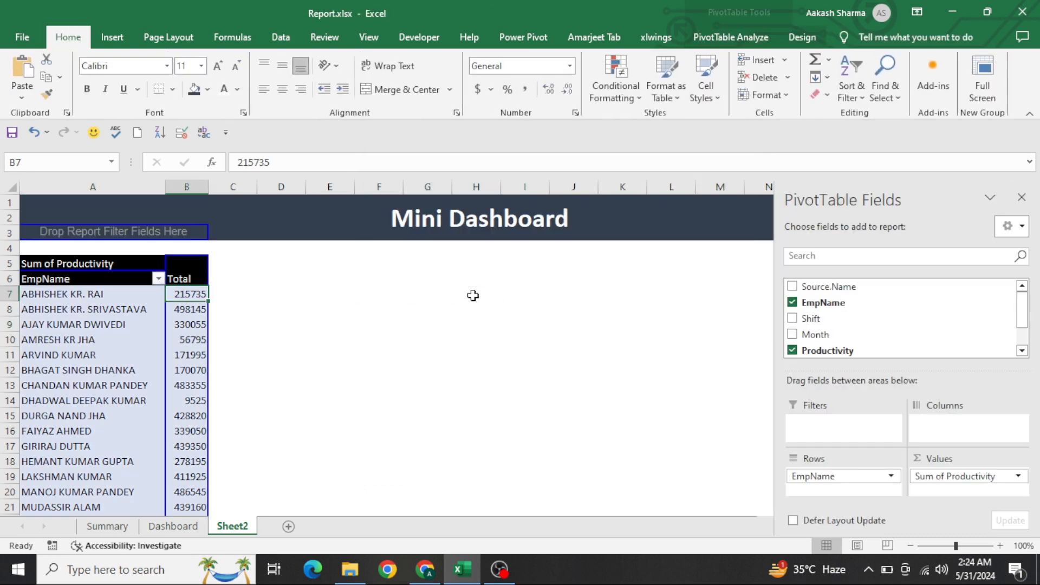
key("Up")
key("Left")
key("Up")
key("shift+space")
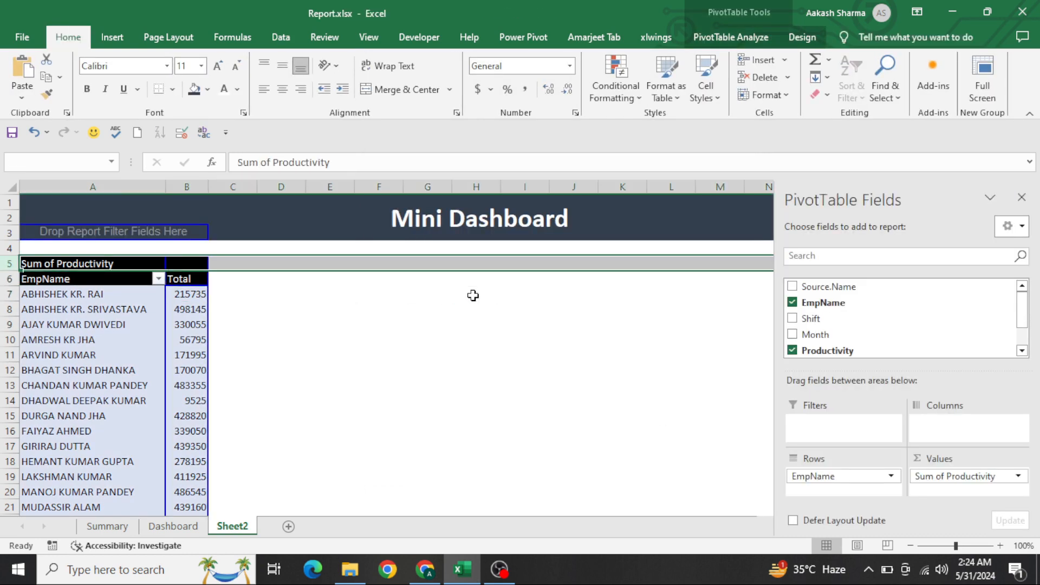
key("ctrl+9")
Insert two rows directly below the Mini Dashboard header and clear the formatting they inherit from it
key("ctrl+shift+plus")
key("ctrl+shift+plus")
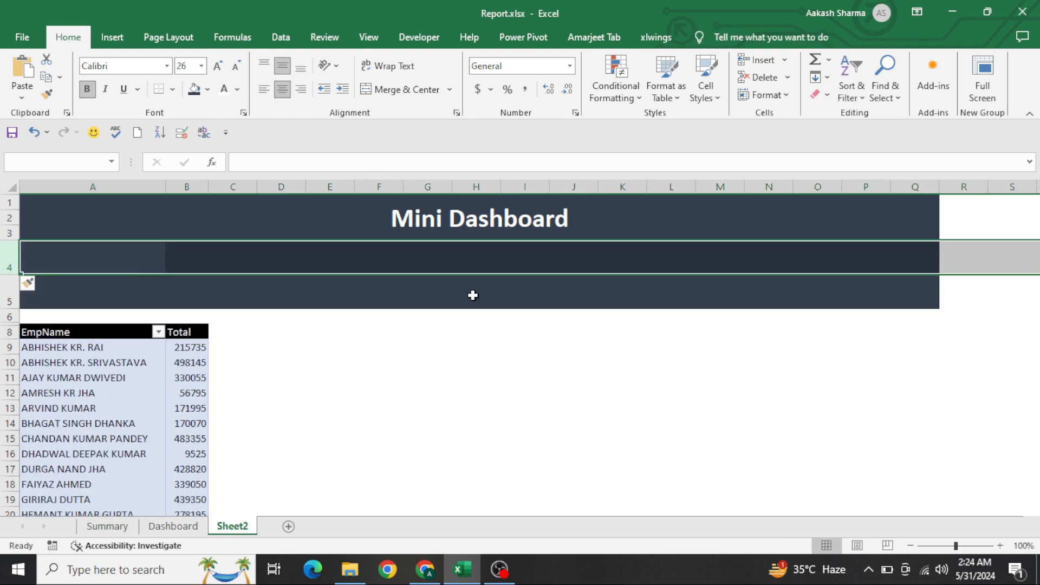
key("shift+Down")
key("alt+h")
key("e")
key("f")
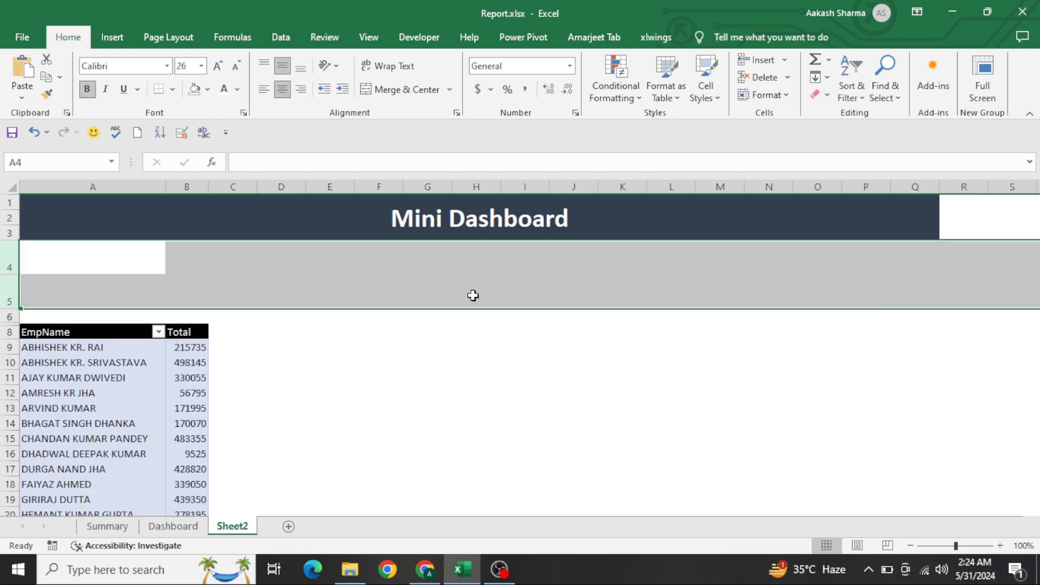
Delete the spare blank row 6 between the inserted rows and the PivotTable
key("Down")
key("Down")
key("shift+space")
key("ctrl+minus")
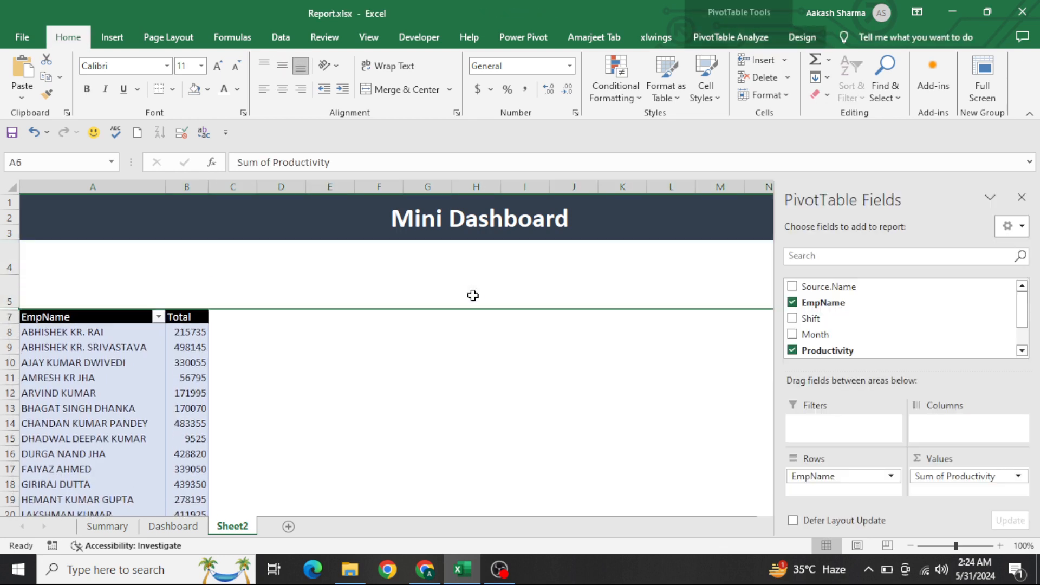
Reduce the row height of the empty row 5 just above the PivotTable's header
key("Up")
key("alt+h")
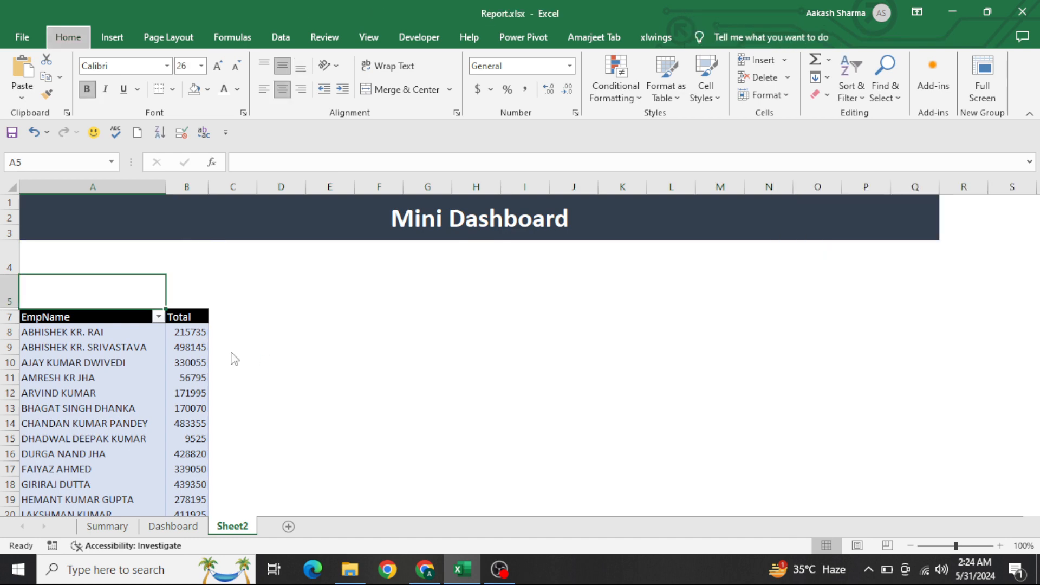
key("o")
key("h")
key("Right")
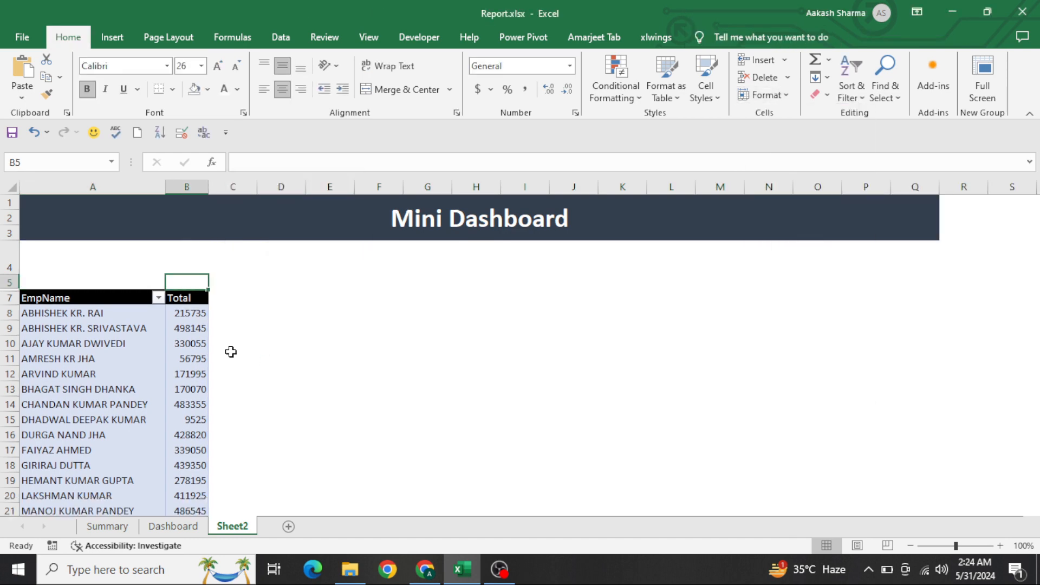
key("Down")
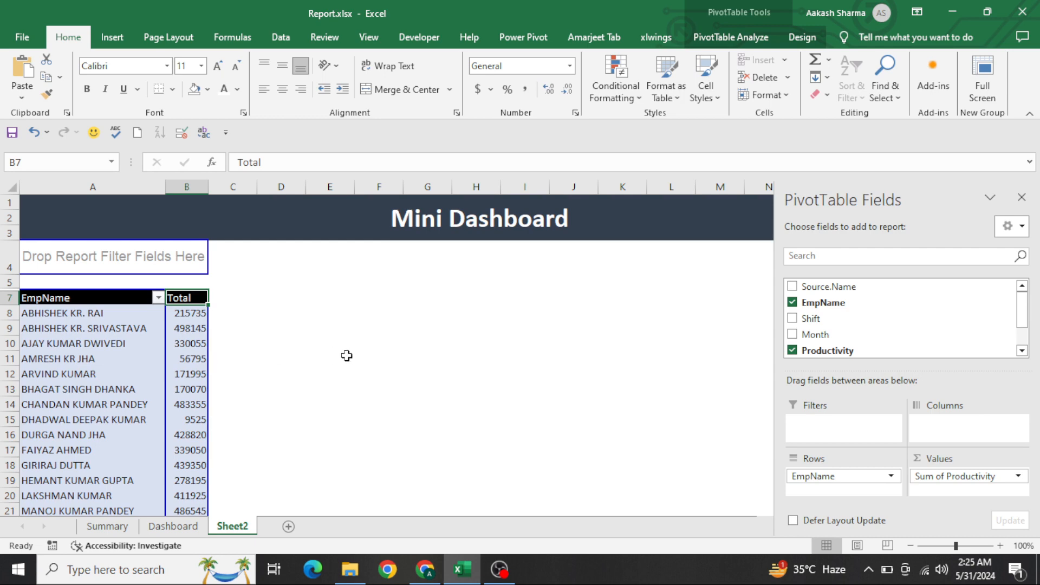
Insert a Line with Markers PivotChart from the PivotTable, place it beside the table from row 8, and widen it to column Q
left_click(346, 356)
left_click(157, 357)
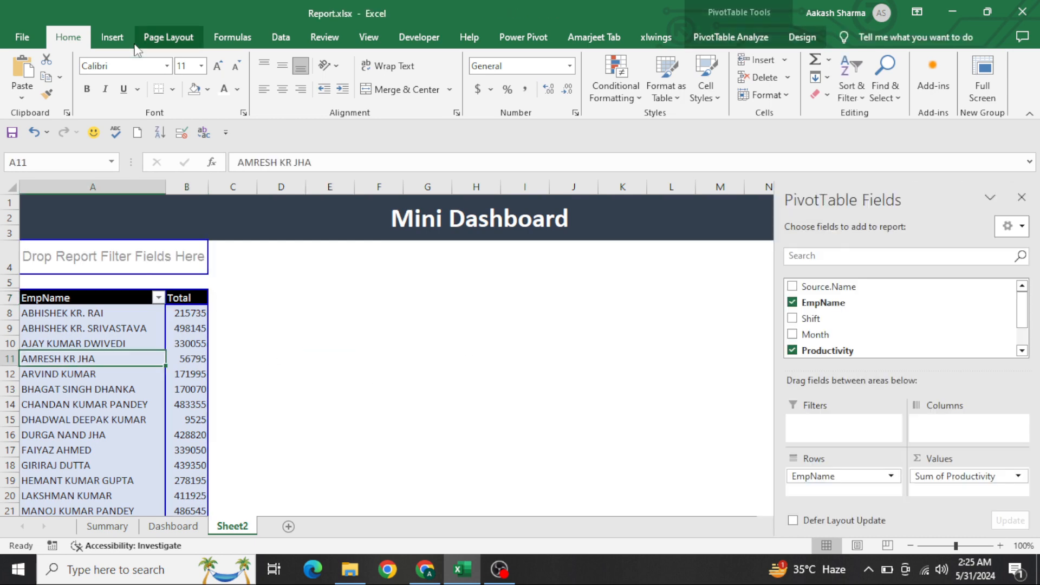
left_click(113, 36)
left_click(436, 77)
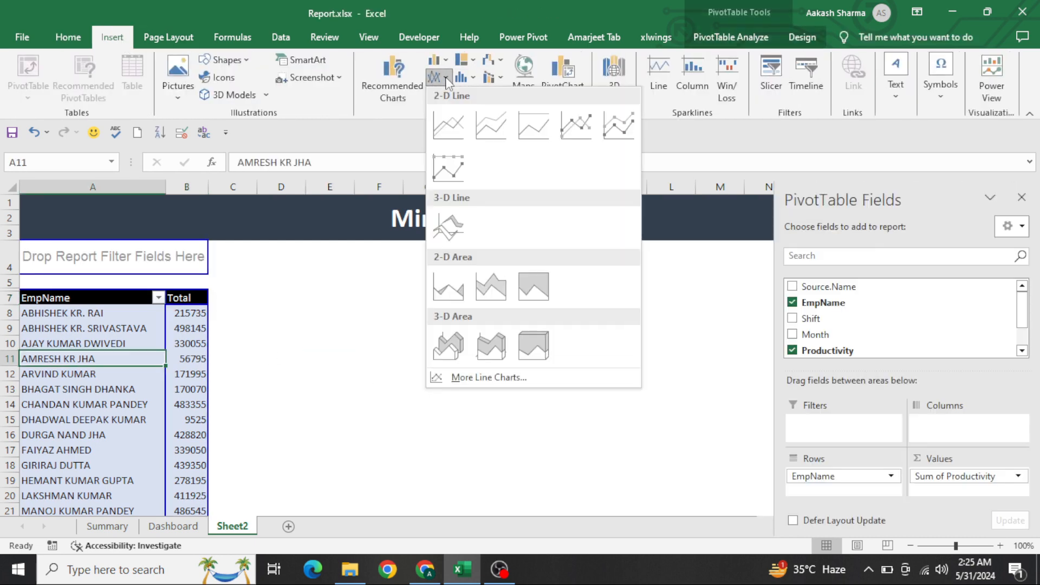
left_click(584, 131)
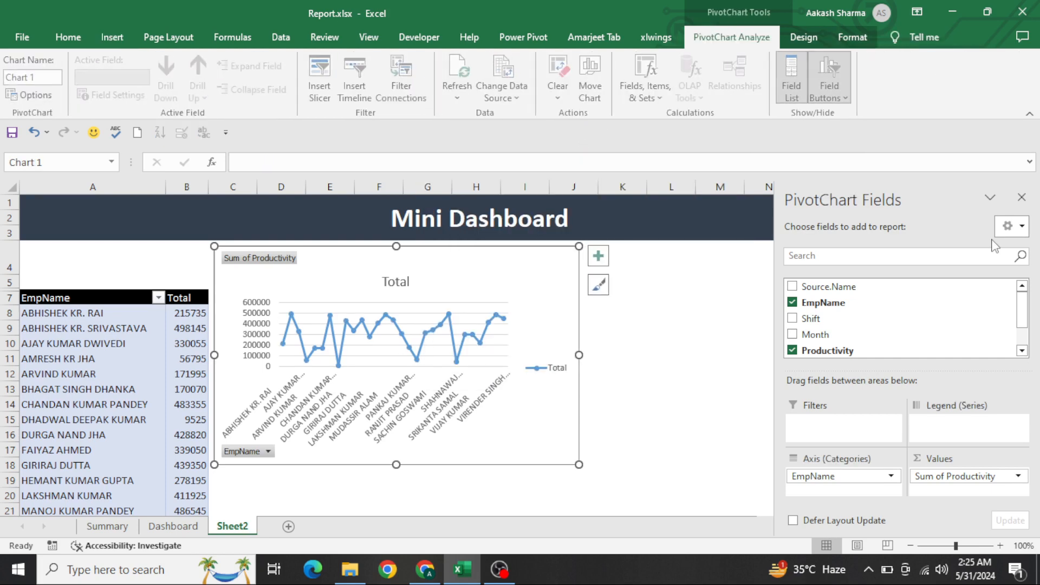
left_click_drag(552, 254, 550, 322)
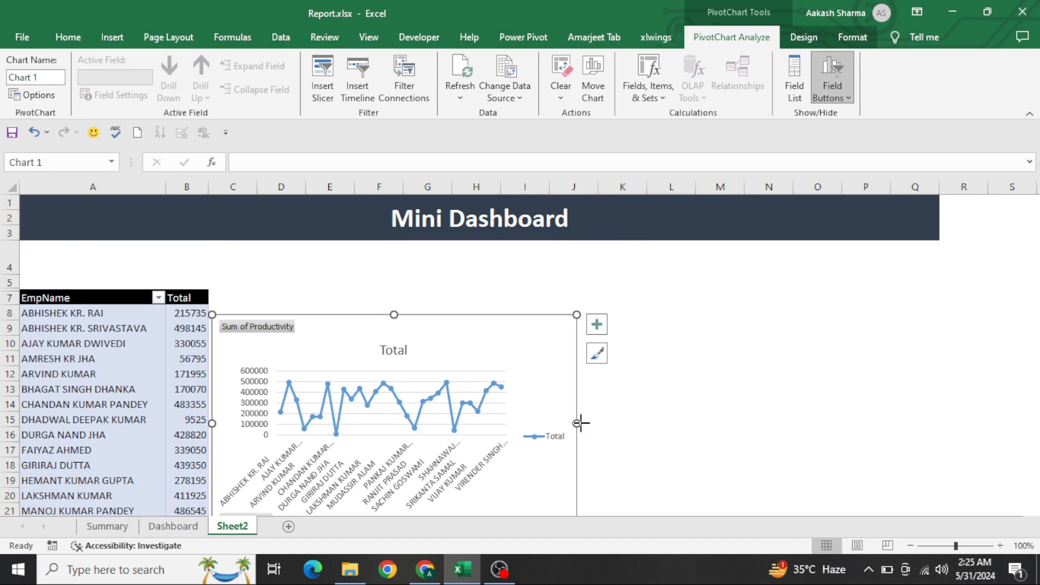
left_click_drag(578, 423, 939, 417)
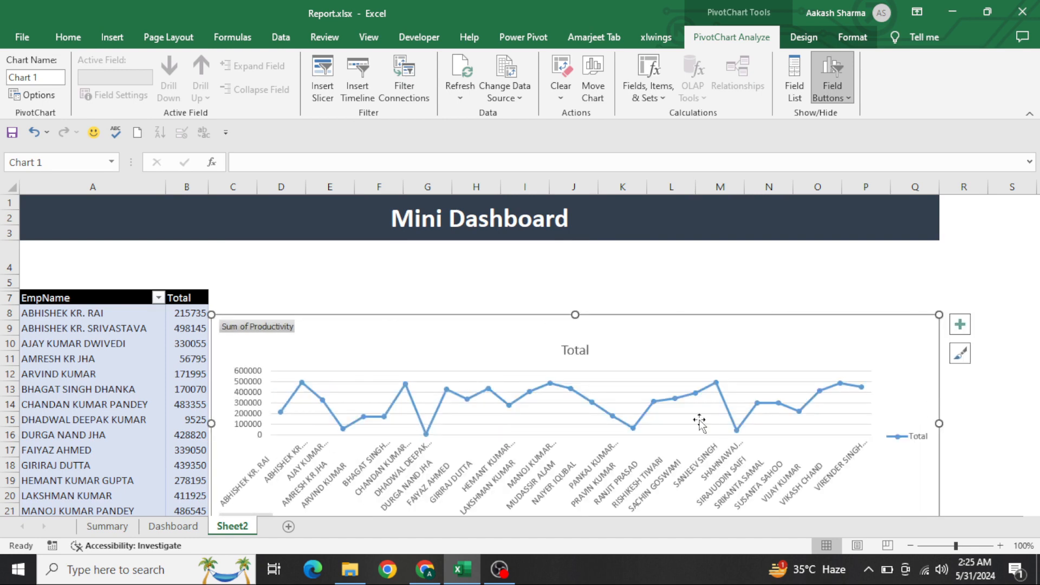
Hide all field buttons on the PivotChart and delete its horizontal gridlines
right_click(259, 331)
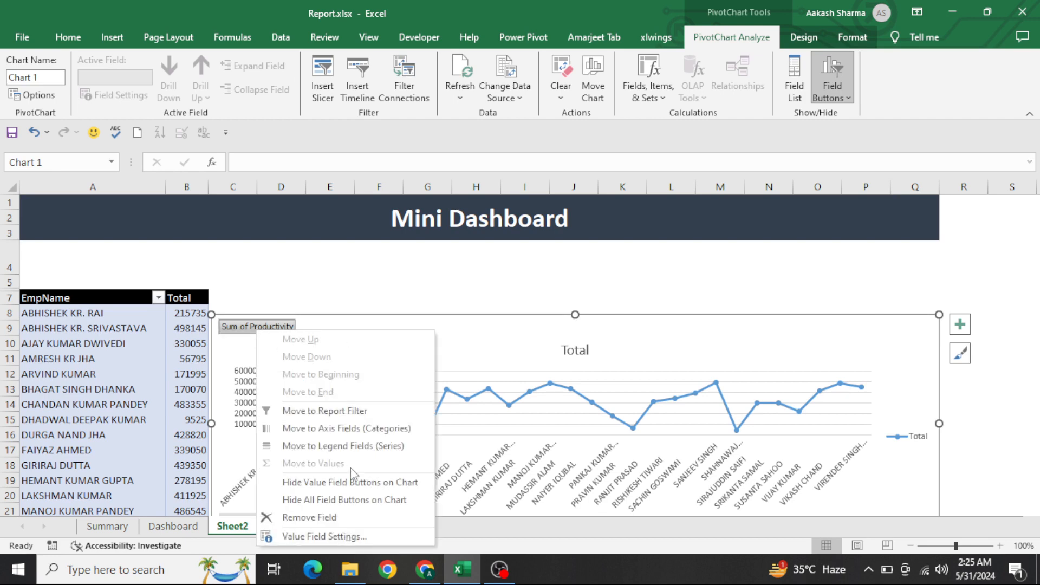
left_click(363, 504)
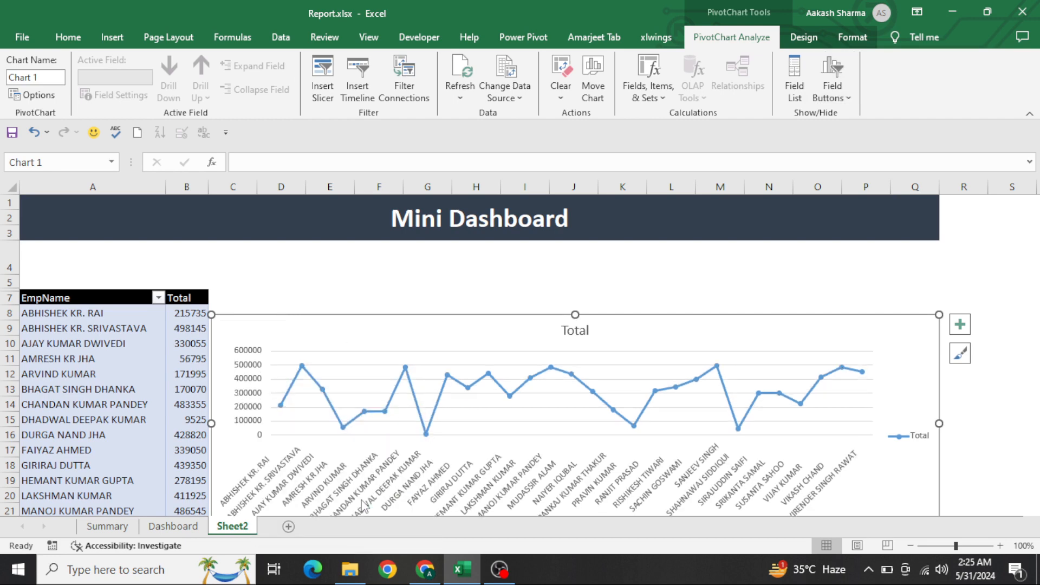
left_click(339, 370)
key("Delete")
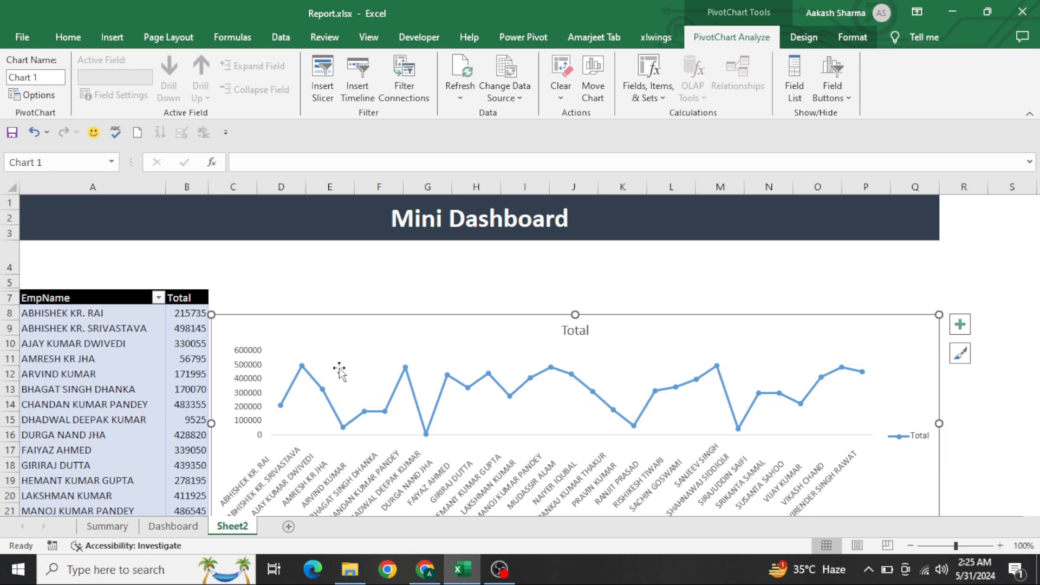
Change the chart title to "Employee Wise Productivity" and make it bold
double_click(577, 330)
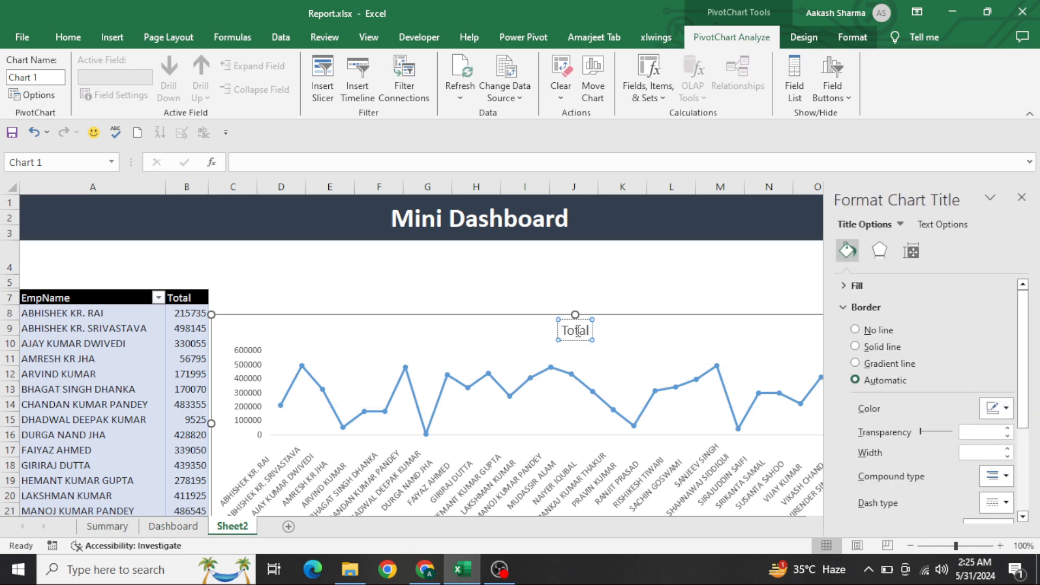
key("ctrl+a")
key("BackSpace")
type("Employee")
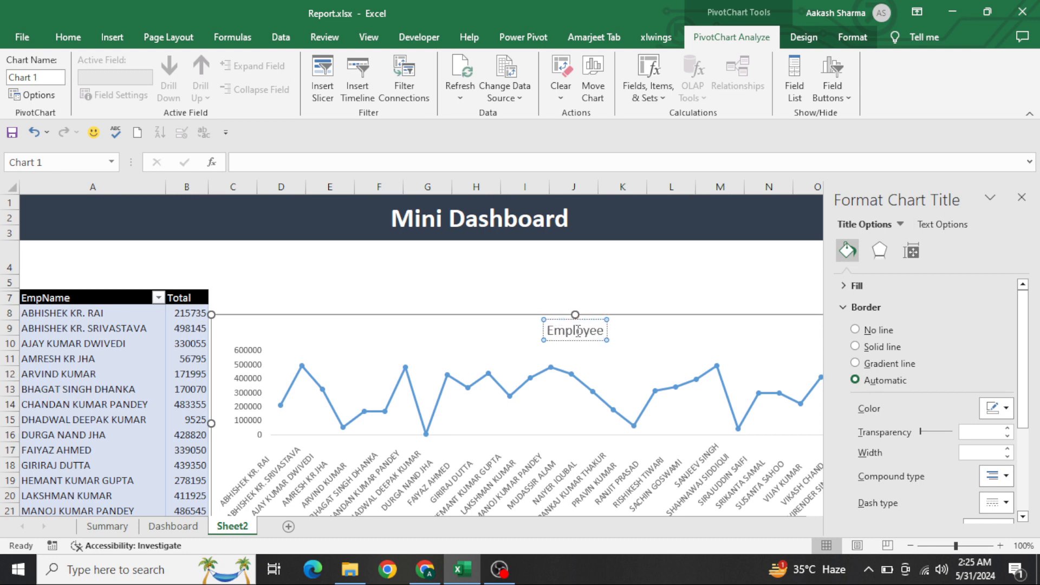
type(" Wise Produc")
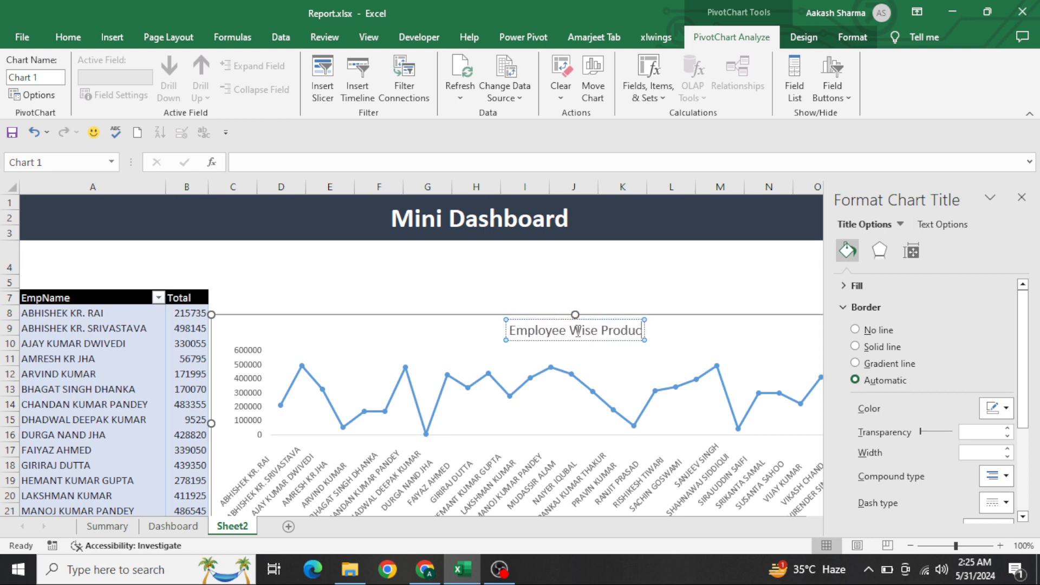
type("tivity")
key("ctrl+a")
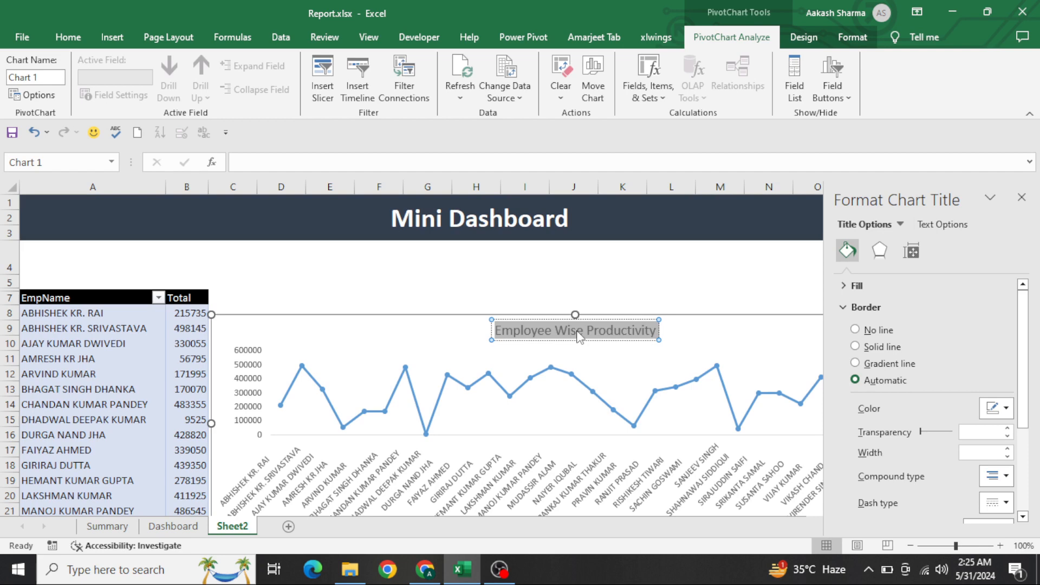
key("ctrl+b")
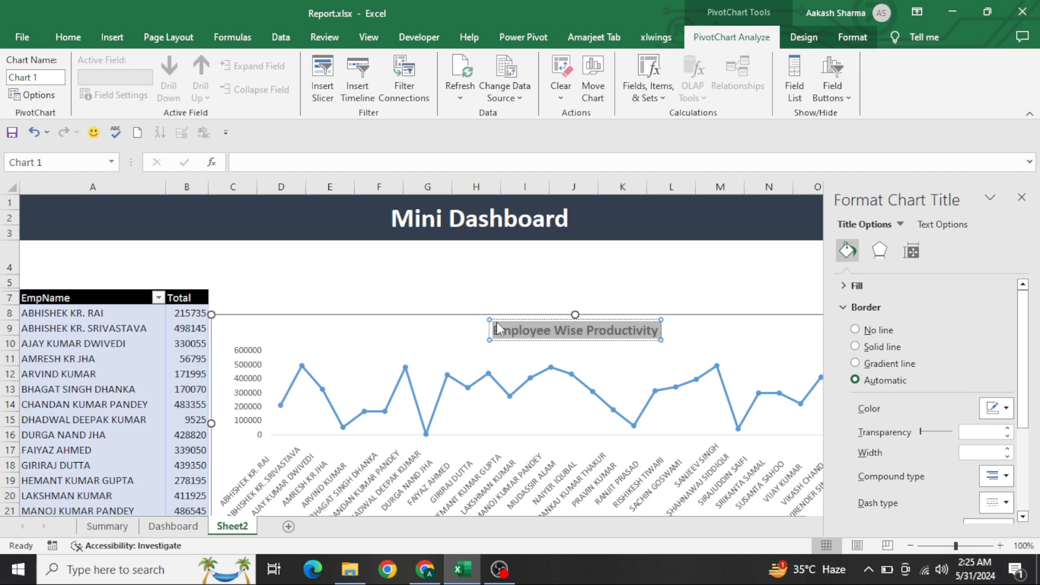
Format the productivity series line as a solid line in gold
left_click(400, 395)
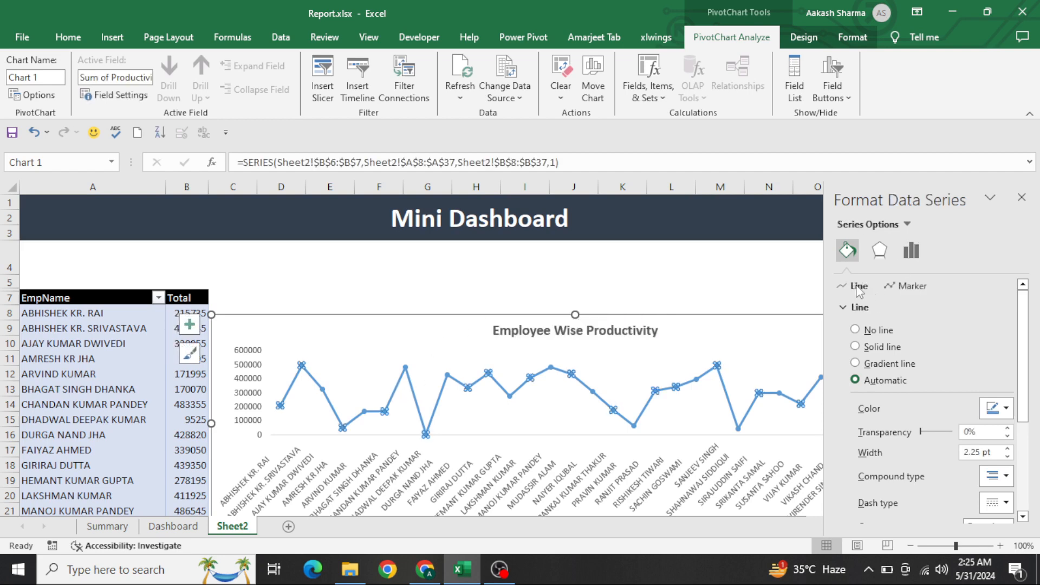
left_click(883, 348)
left_click(996, 406)
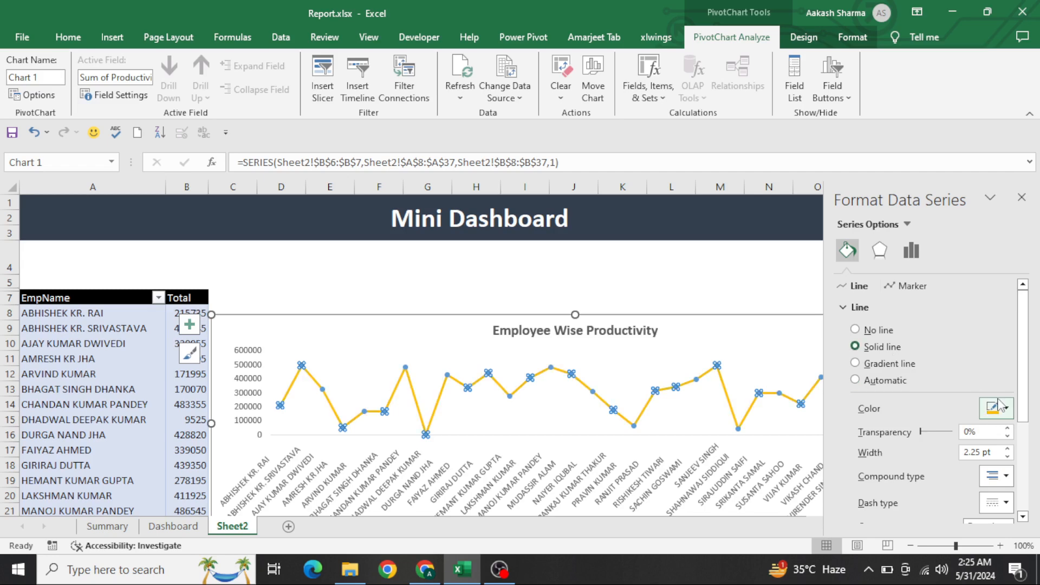
Give the productivity series markers a solid fill in the standard dark blue
left_click(899, 286)
left_click(855, 328)
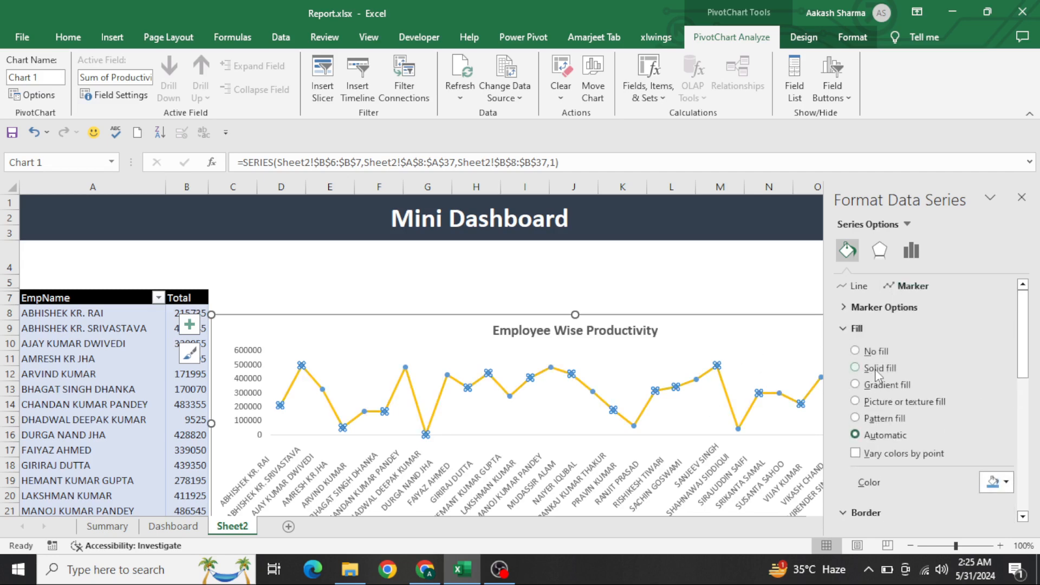
left_click(878, 369)
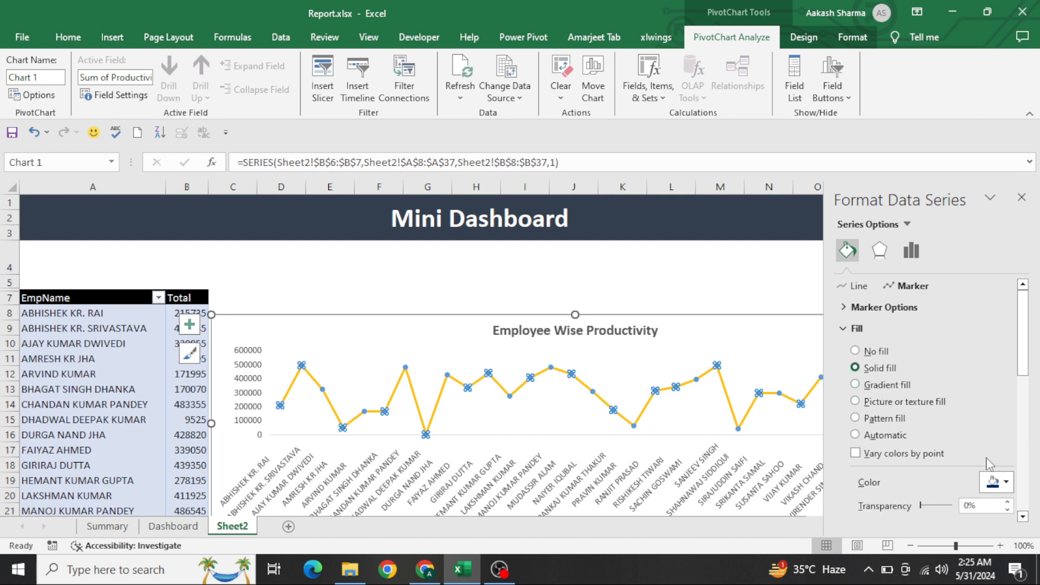
left_click(1004, 482)
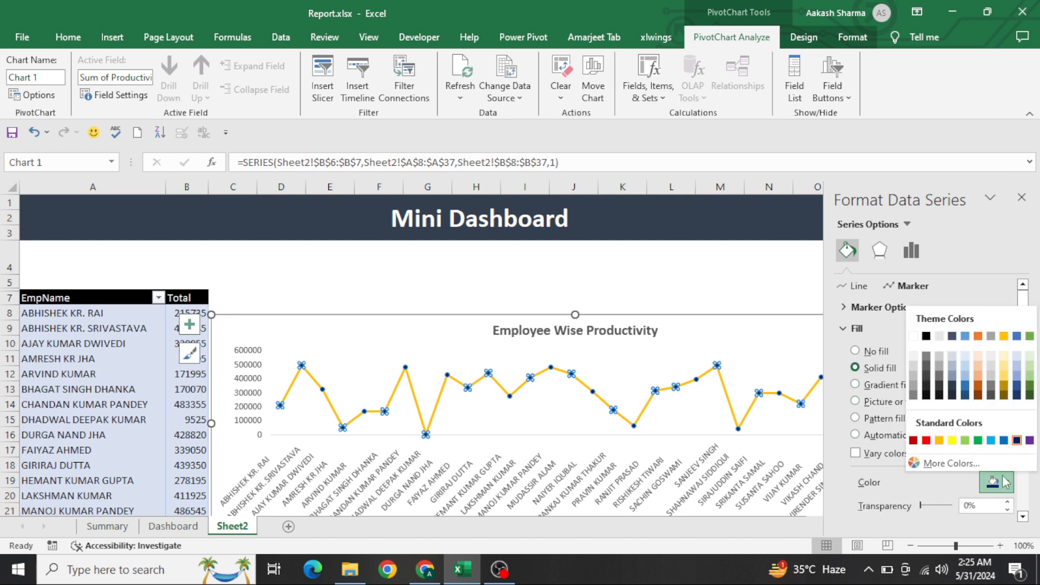
left_click(1017, 441)
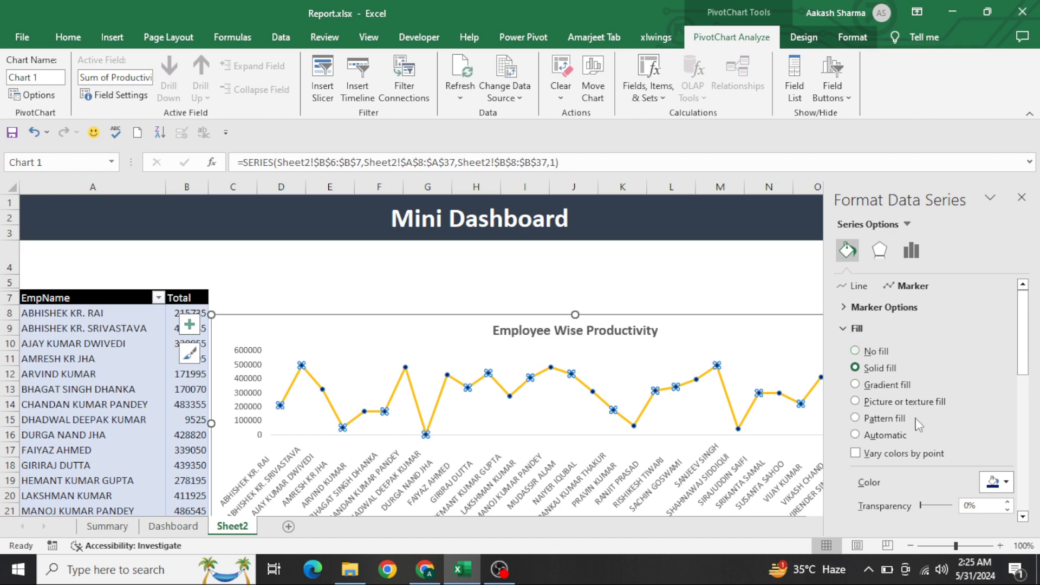
Set the series markers to the built-in type with size 8 and close the formatting pane
scroll(917, 421, "down", 5)
scroll(918, 420, "up", 5)
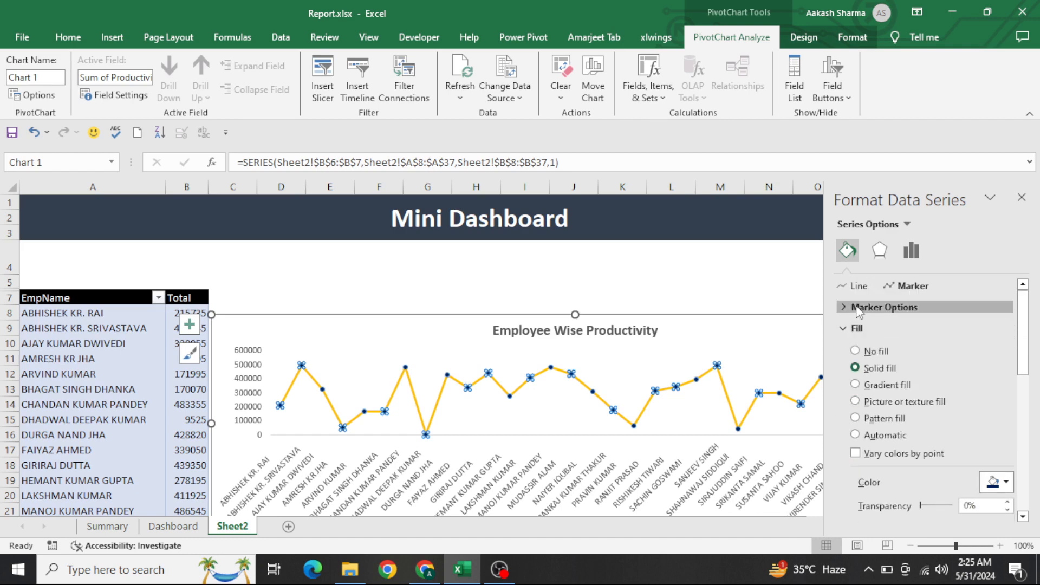
left_click(894, 308)
left_click(885, 365)
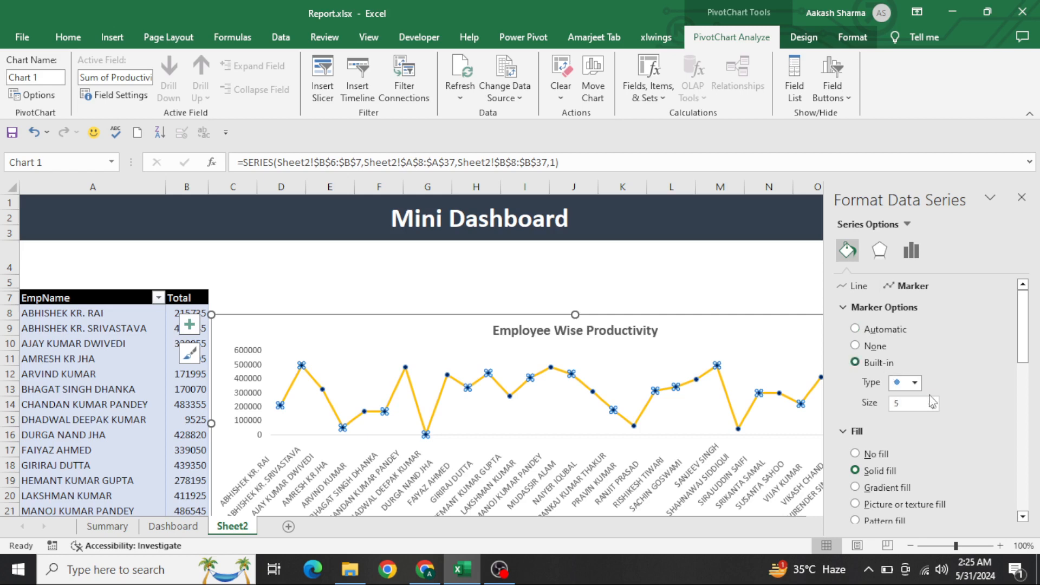
left_click(932, 400)
left_click(933, 400)
left_click(932, 400)
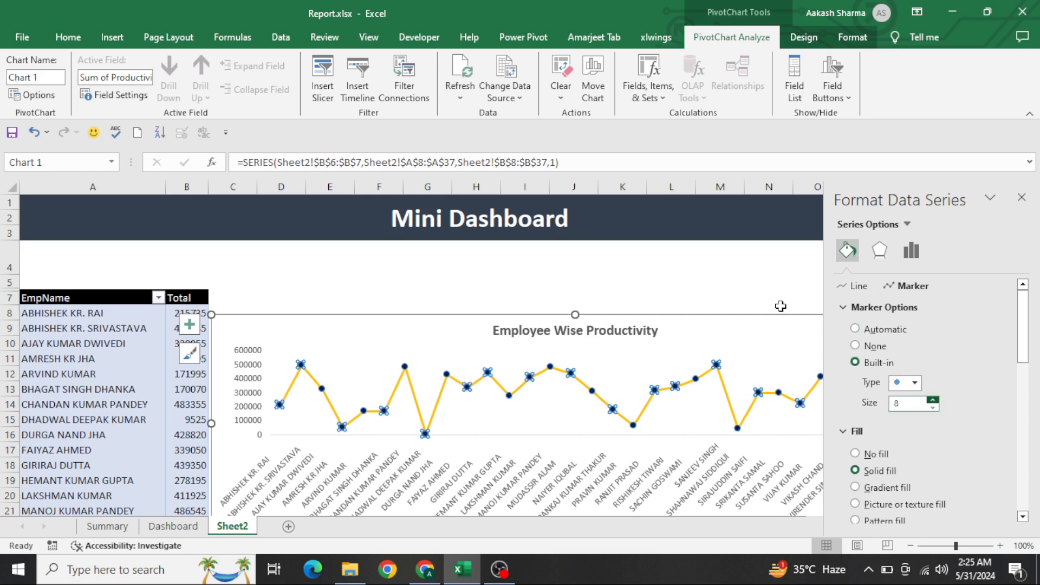
left_click(691, 260)
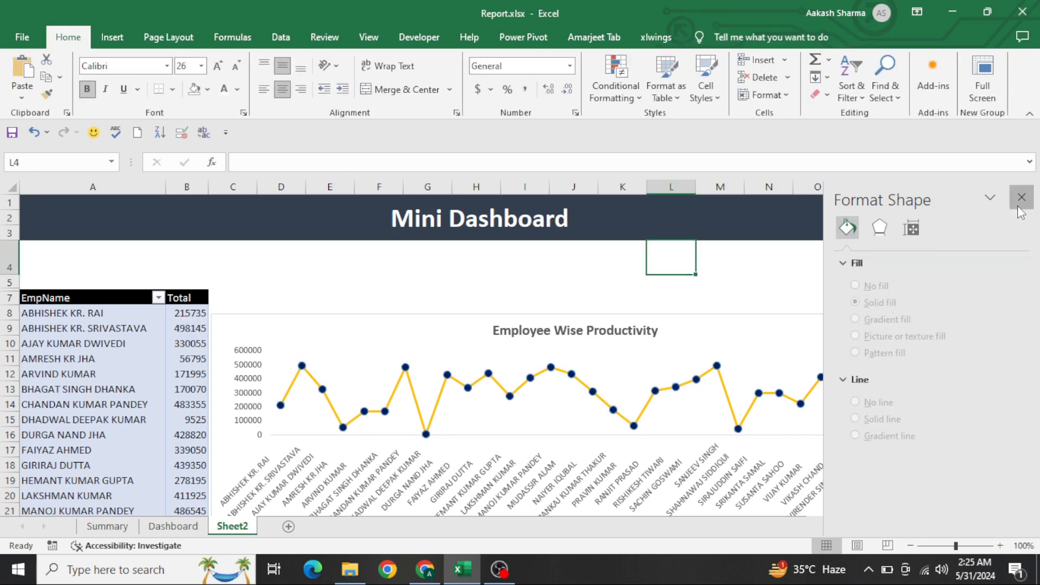
left_click(1022, 198)
Insert a slicer for the Source.Name field from the employee PivotTable
left_click(132, 357)
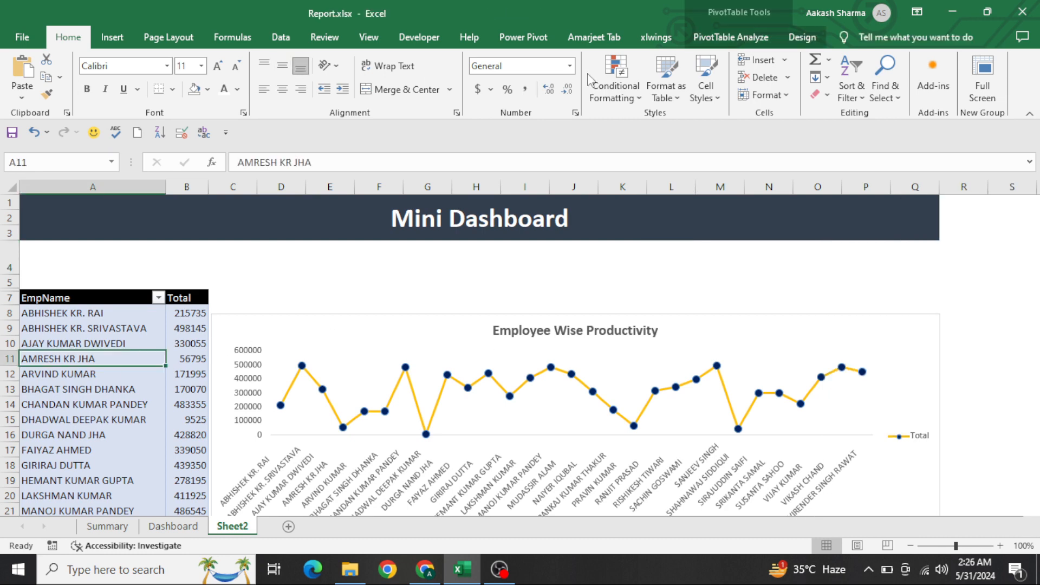
left_click(745, 40)
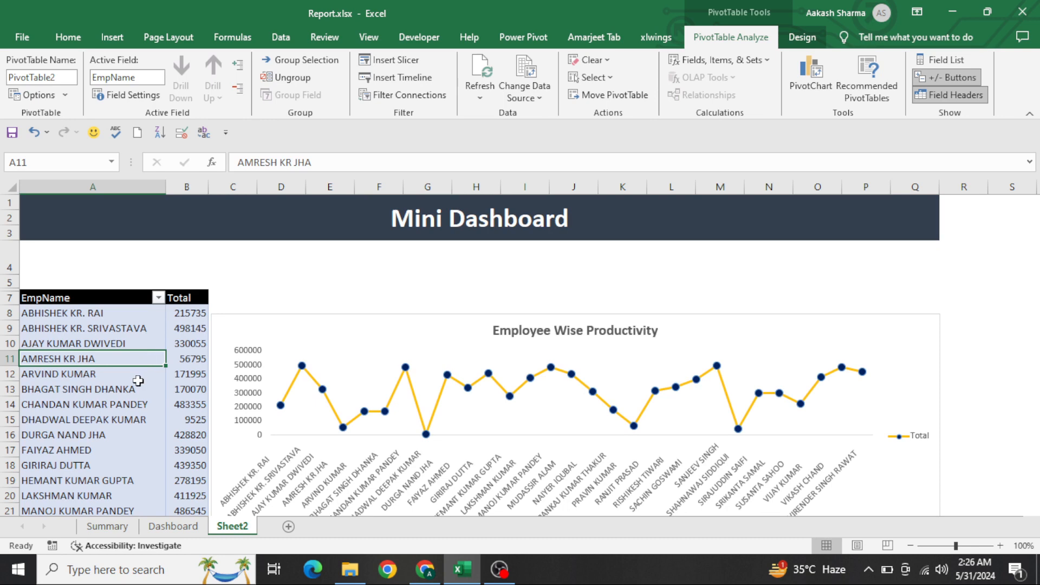
left_click(389, 60)
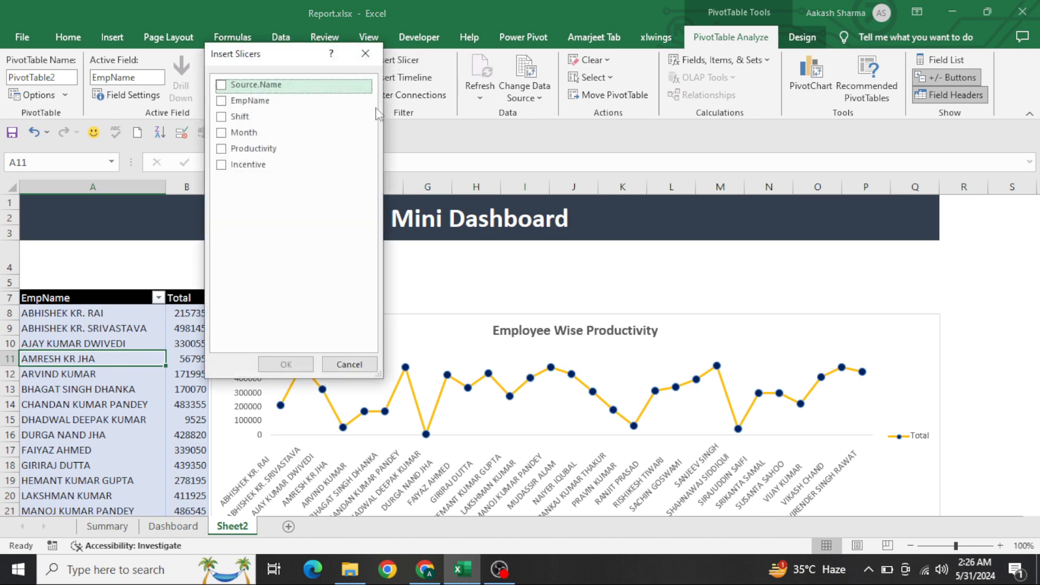
left_click(222, 86)
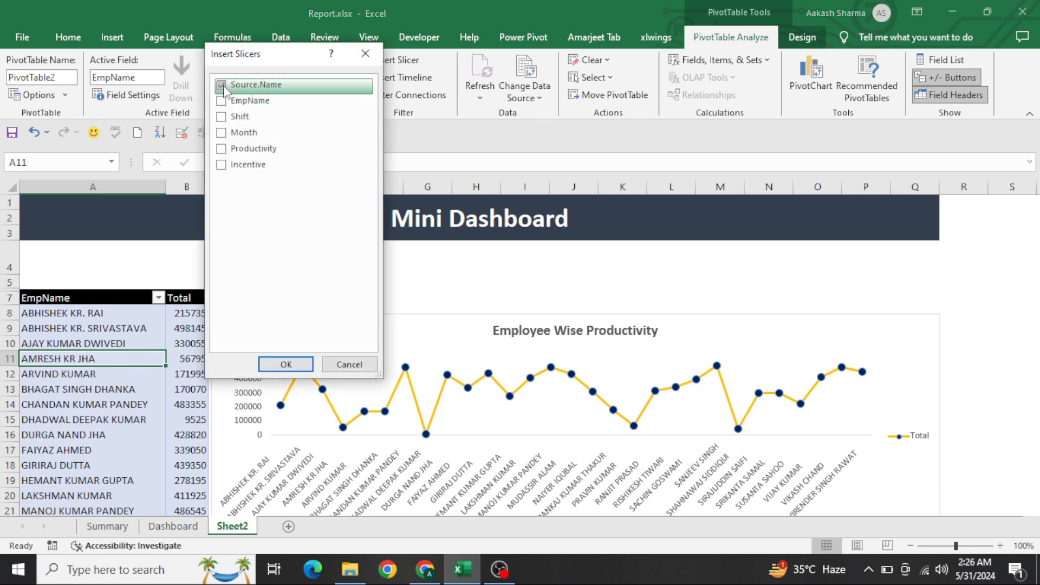
left_click(286, 364)
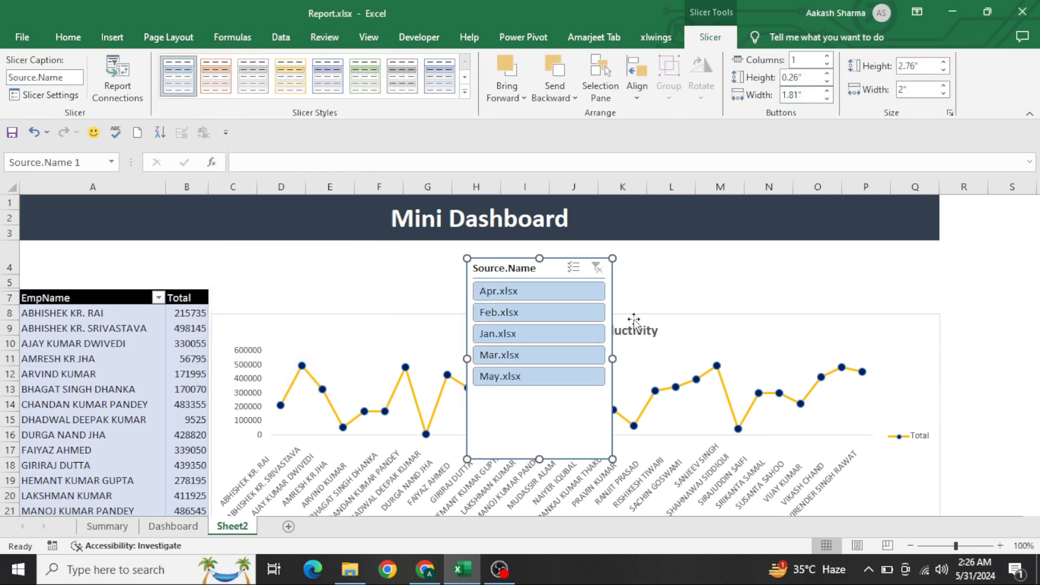
Arrange the Source.Name slicer's buttons in 5 columns
left_click(828, 56)
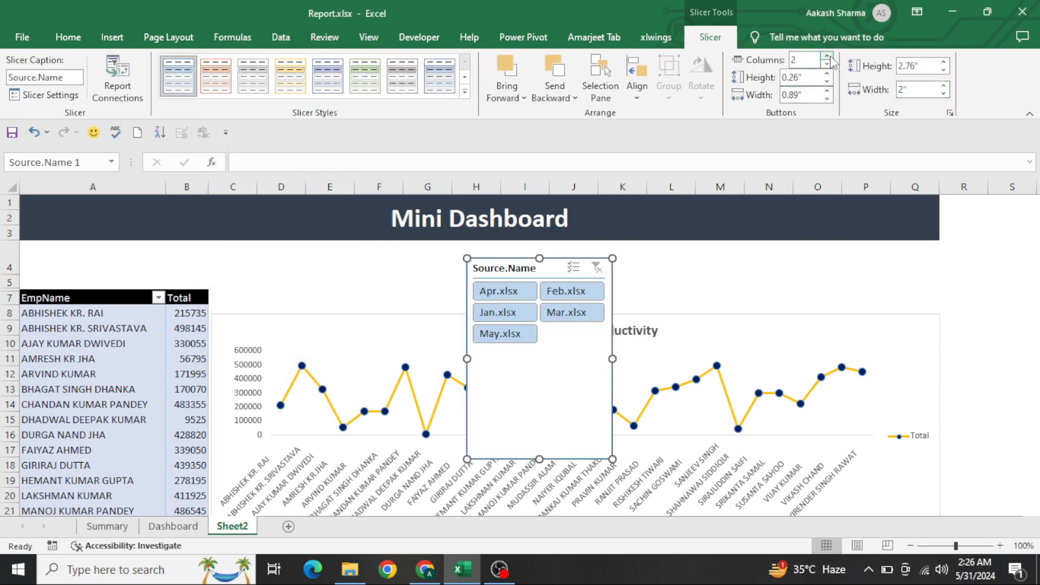
left_click(827, 56)
left_click(827, 56)
left_click(827, 56)
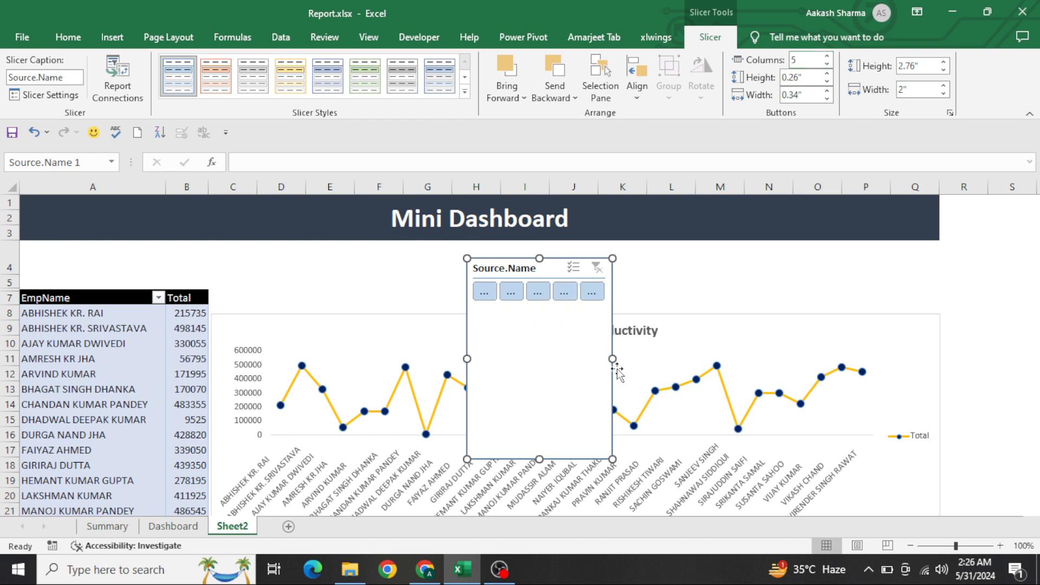
Resize the slicer to about 9.94" wide and 0.78" high, placing it directly above the chart and matching the chart's width
left_click_drag(613, 358, 1016, 295)
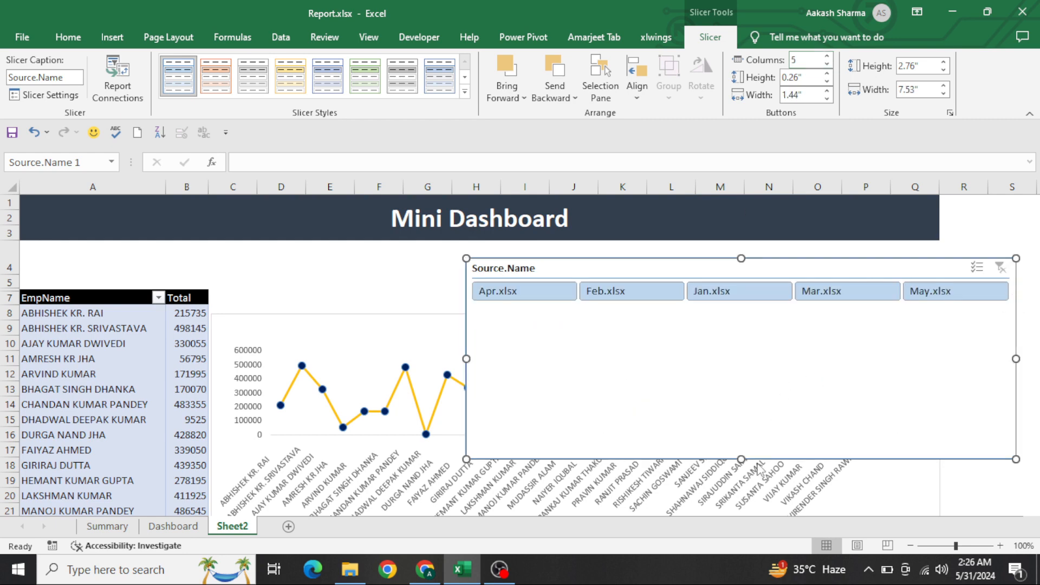
left_click_drag(741, 459, 727, 312)
left_click_drag(528, 257, 416, 265)
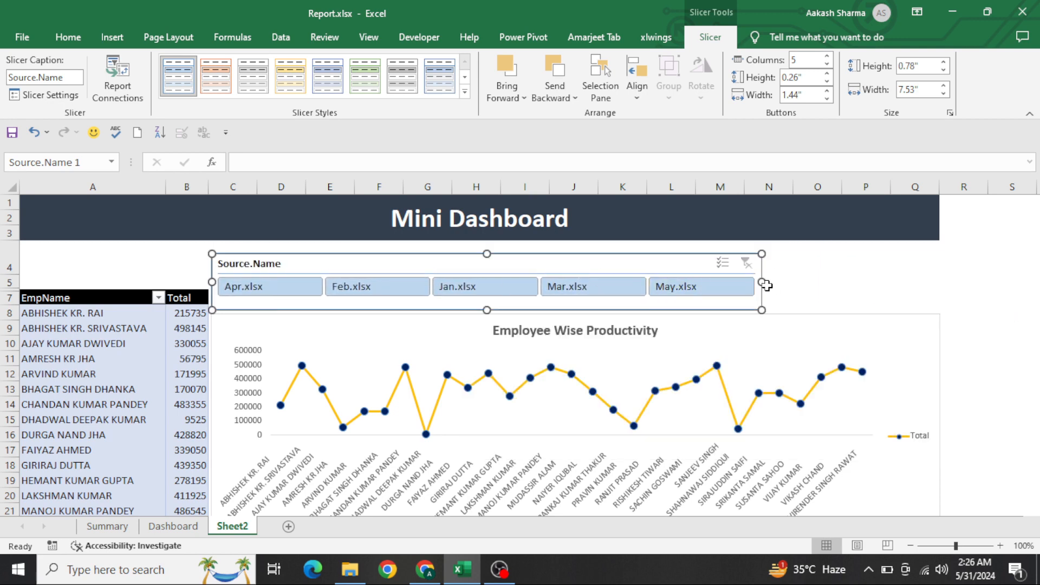
left_click_drag(762, 282, 938, 266)
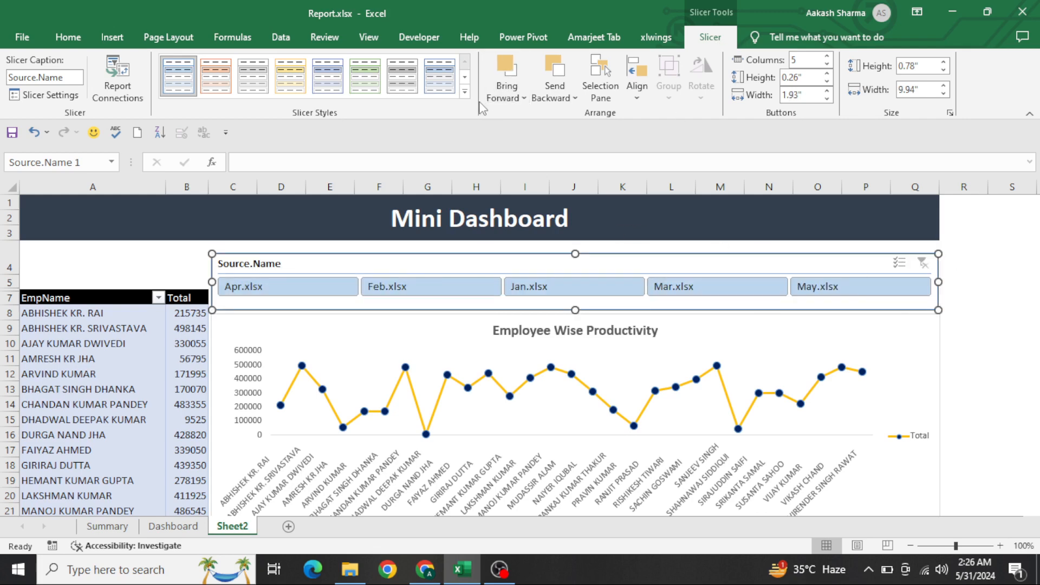
Apply a dark slicer style with solid blue buttons to the Source.Name slicer and deselect it
left_click(465, 92)
left_click(337, 158)
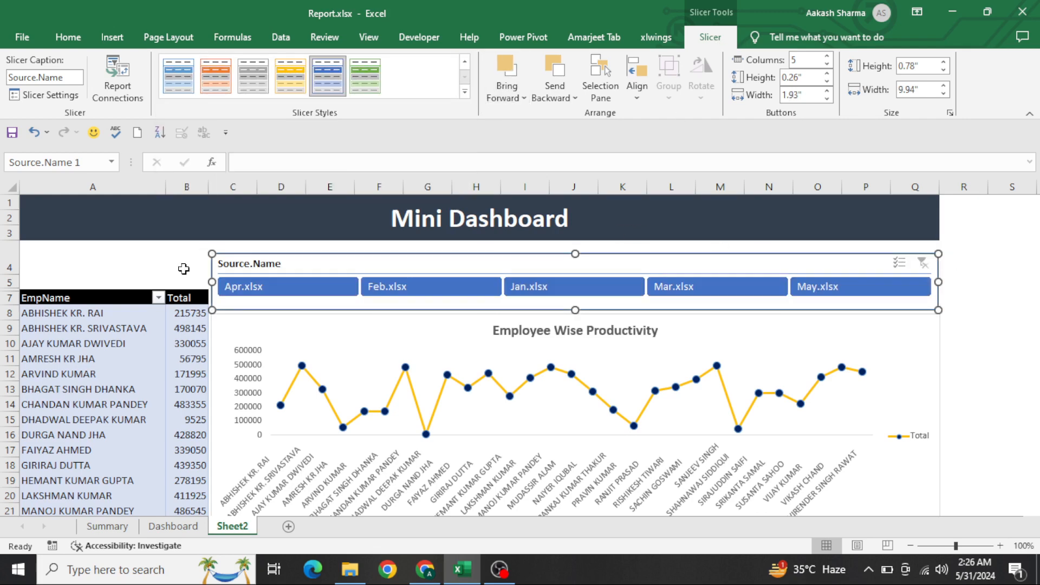
left_click(135, 267)
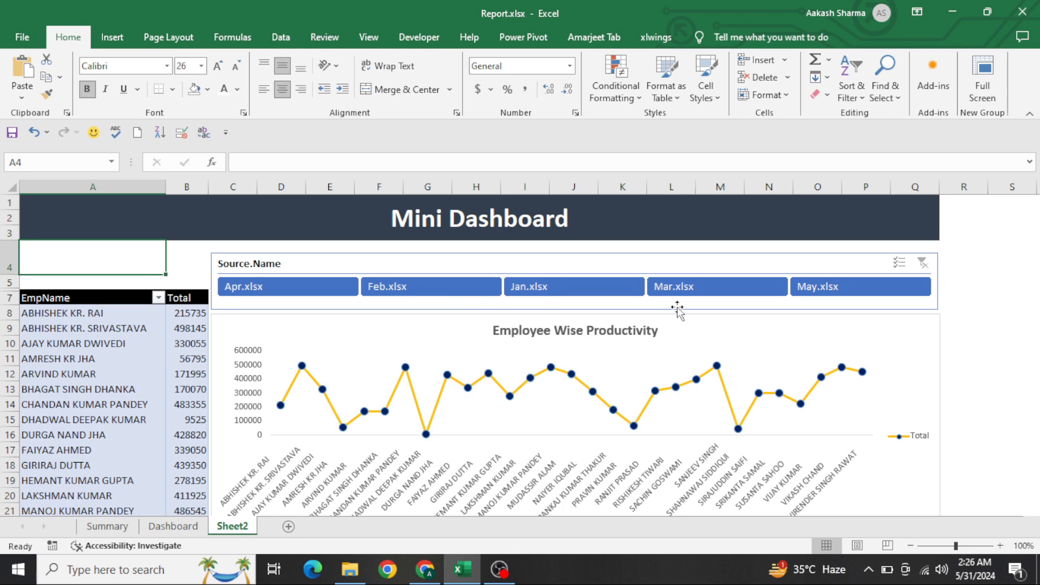
Switch to File Explorer and duplicate Jan.xlsx in the Data folder, naming the copy Jun.xlsx
key("alt+Tab")
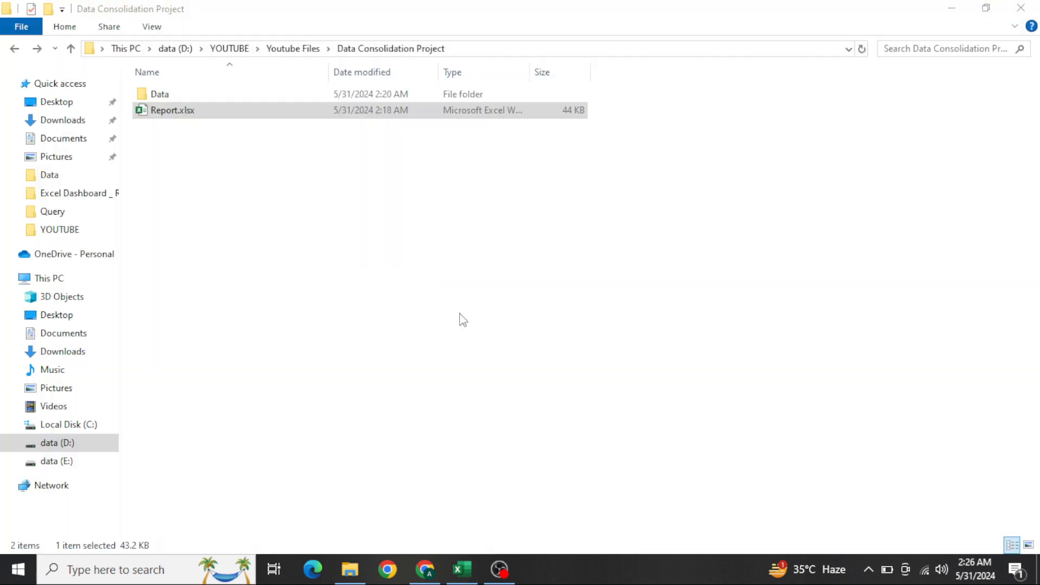
key("Return")
key("Down")
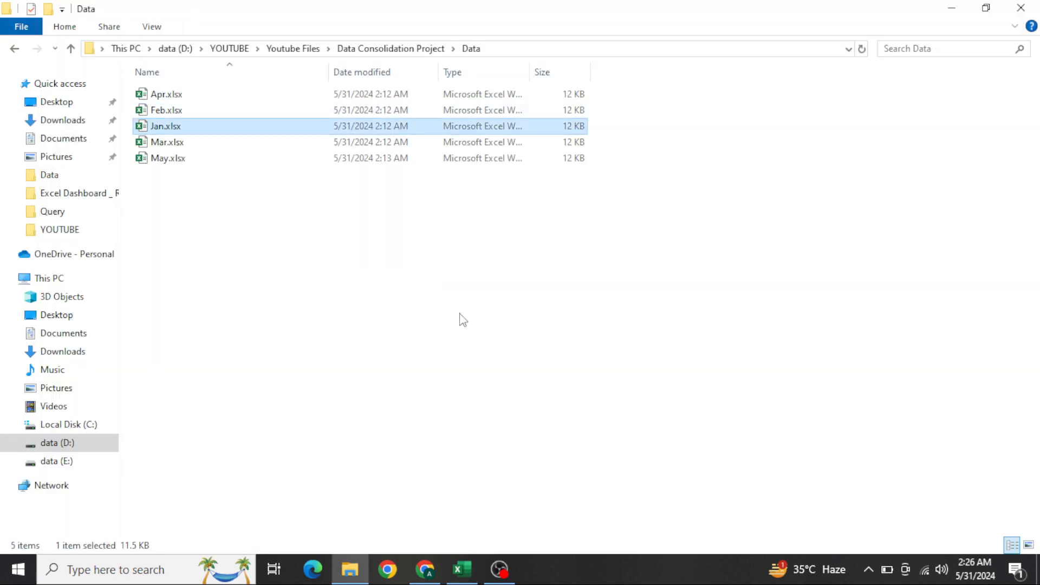
key("ctrl+c")
key("ctrl+v")
key("F2")
type("Jun")
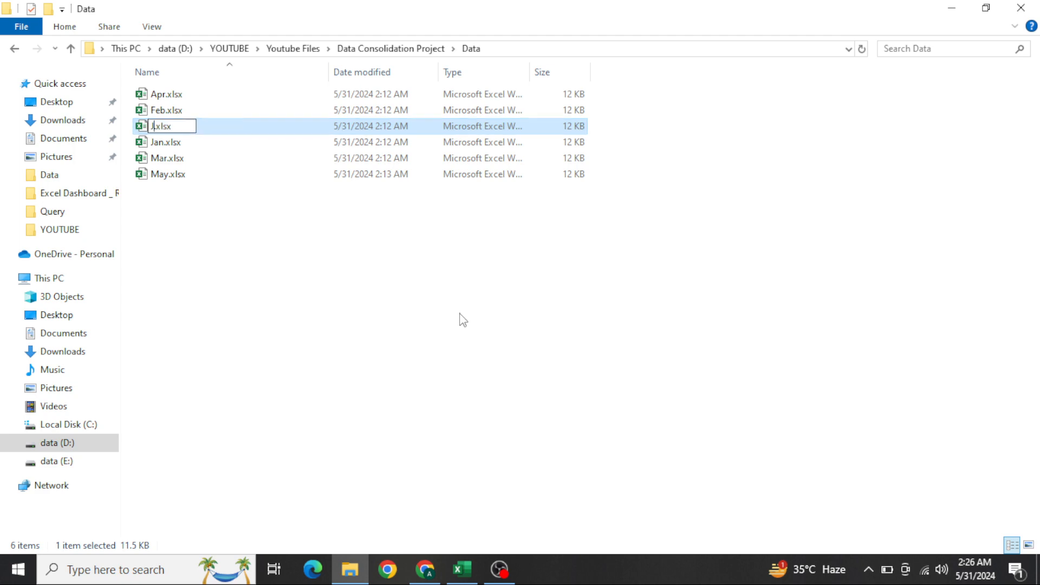
key("Return")
Return to the Report.xlsx workbook in Excel and refresh all its data sources
key("alt+Tab")
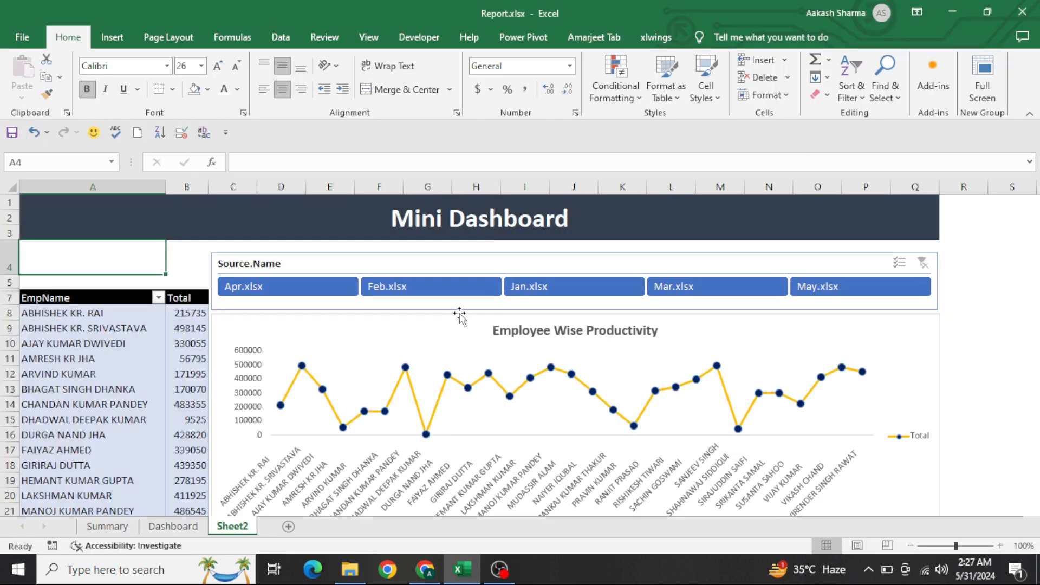
left_click(281, 37)
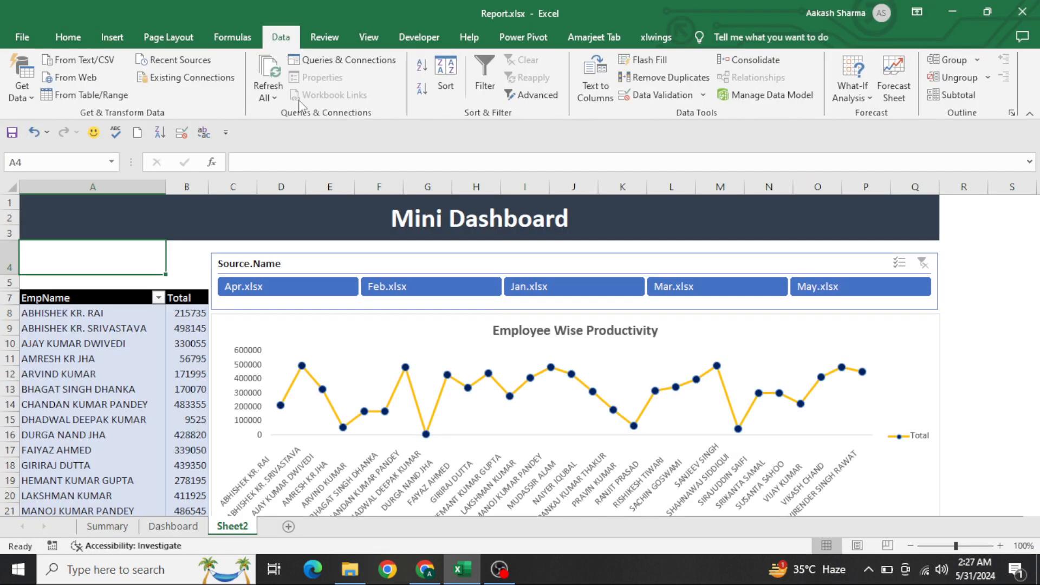
left_click(268, 96)
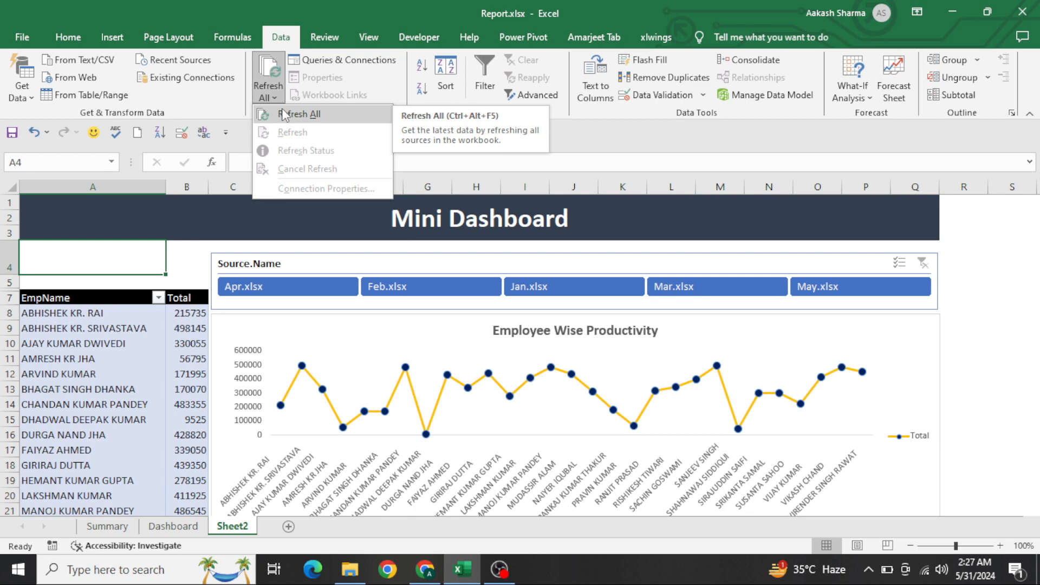
left_click(298, 119)
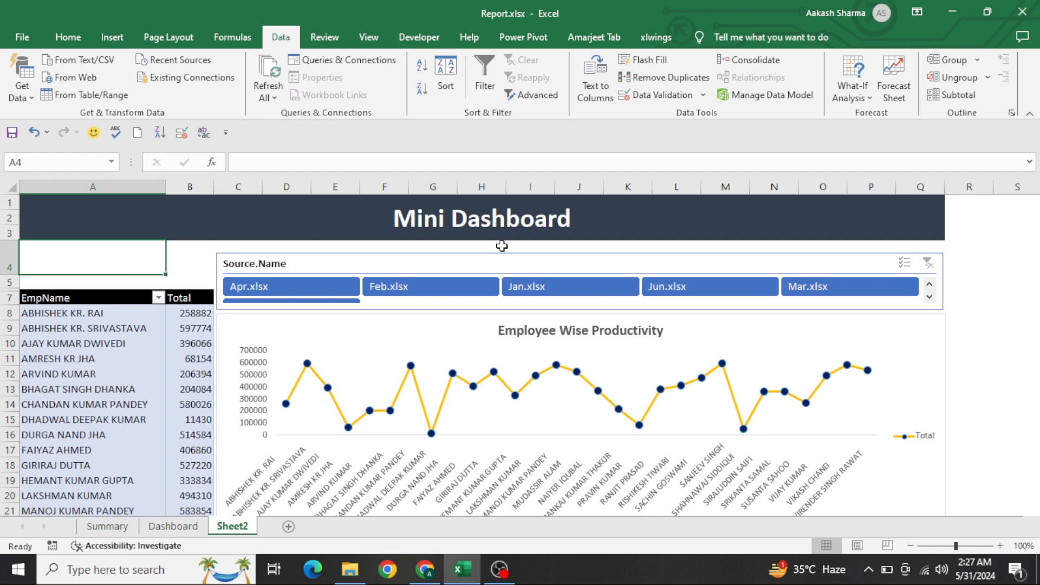
Adjust the Source.Name slicer's height to about 0.73" and arrange its buttons in 6 columns
left_click(534, 262)
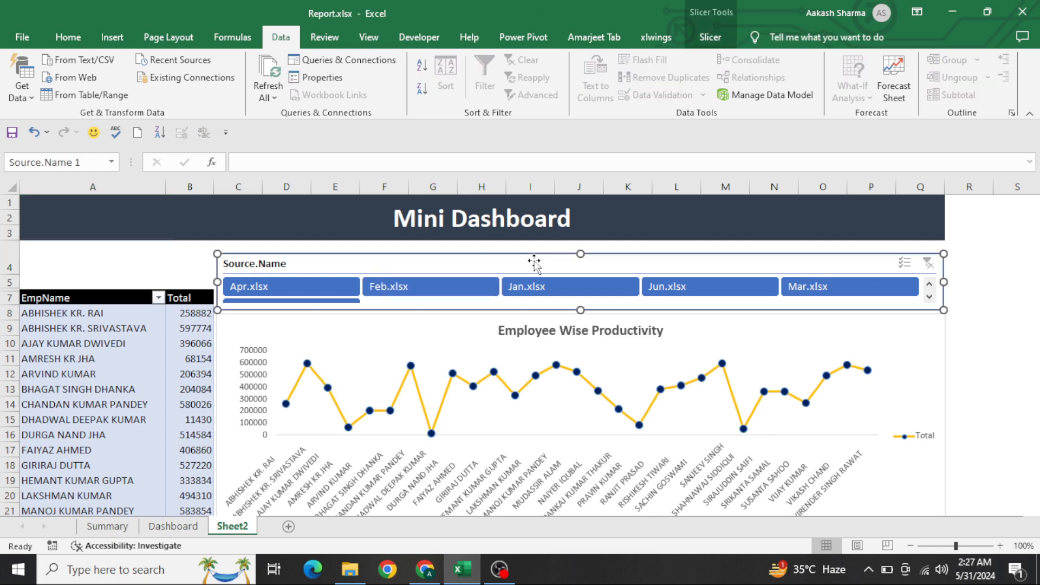
left_click_drag(578, 310, 580, 334)
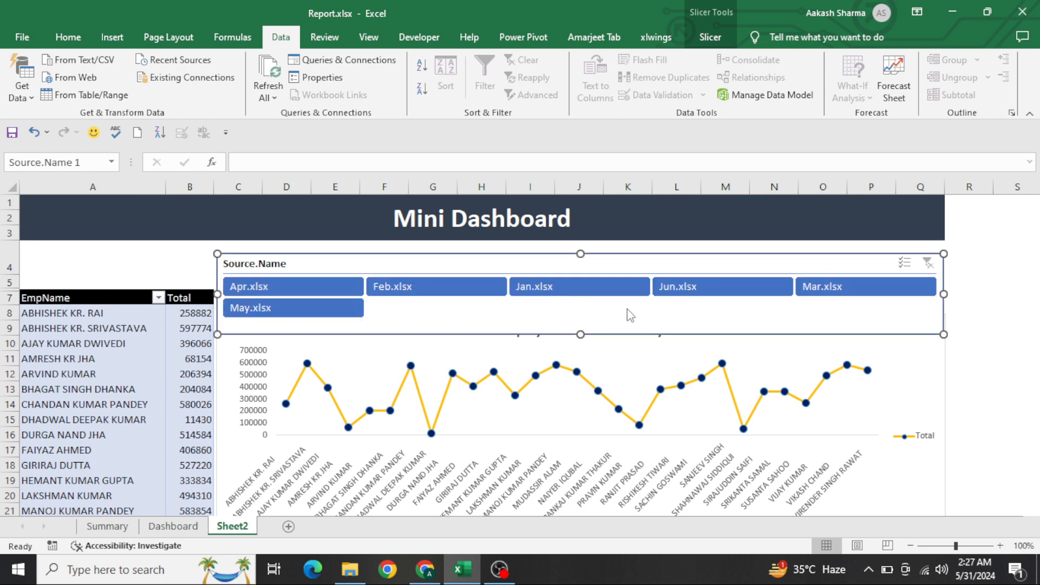
left_click_drag(581, 332, 579, 307)
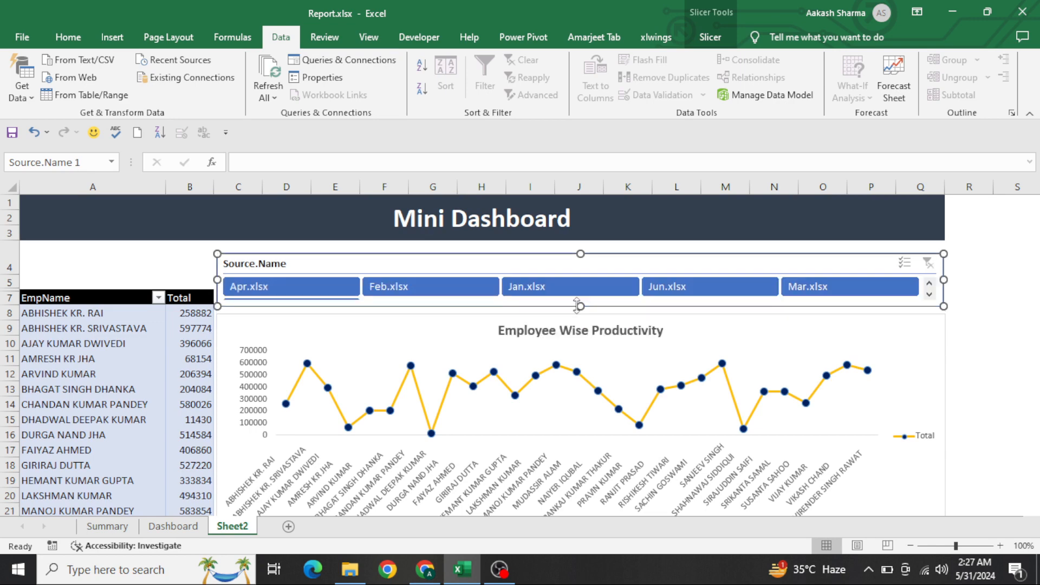
left_click(718, 34)
left_click(828, 55)
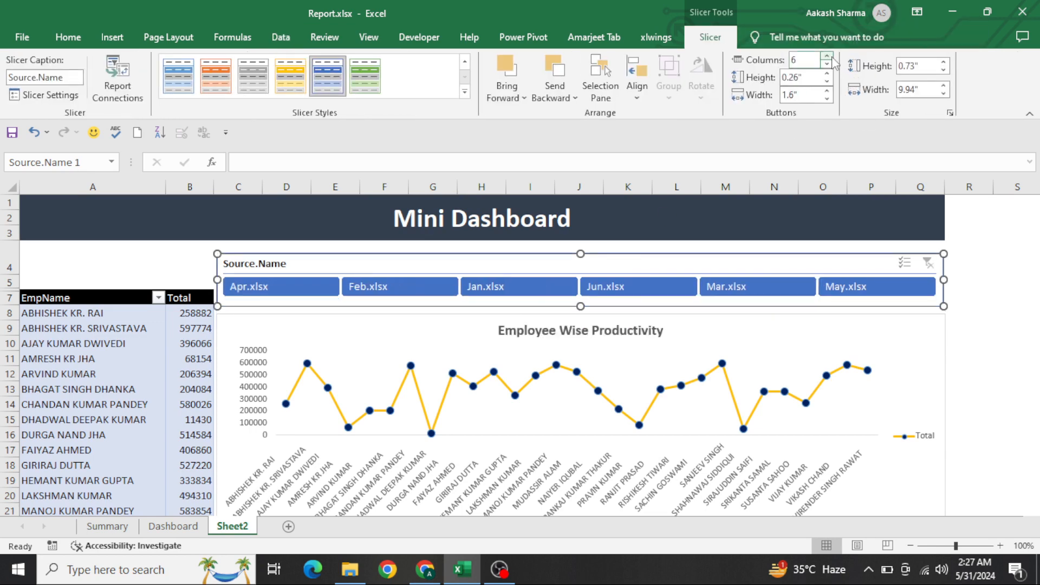
left_click(124, 276)
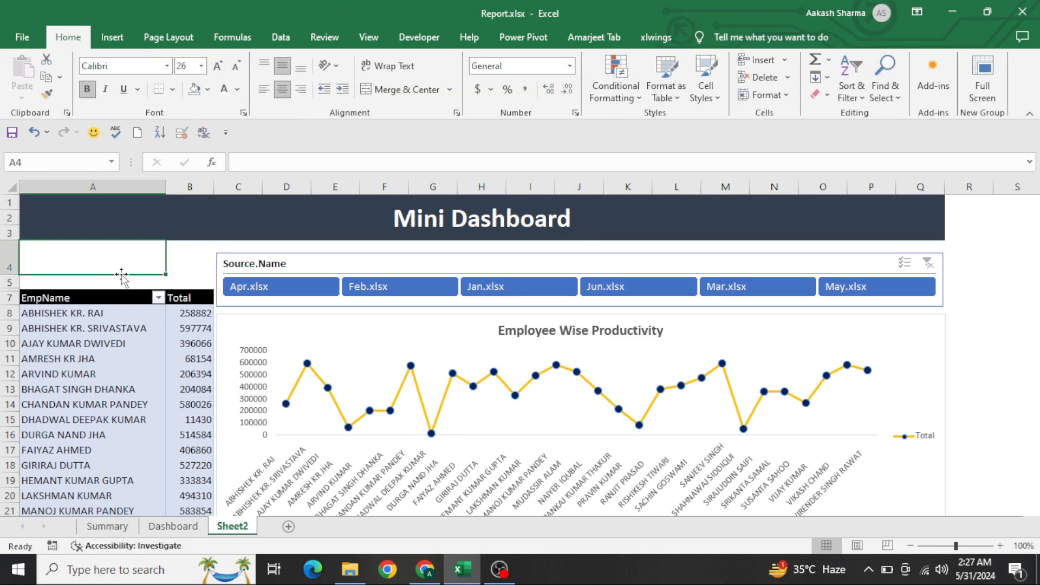
Compare the new dashboard on Sheet2 with the one on the Dashboard sheet
key("ctrl+Page_Up")
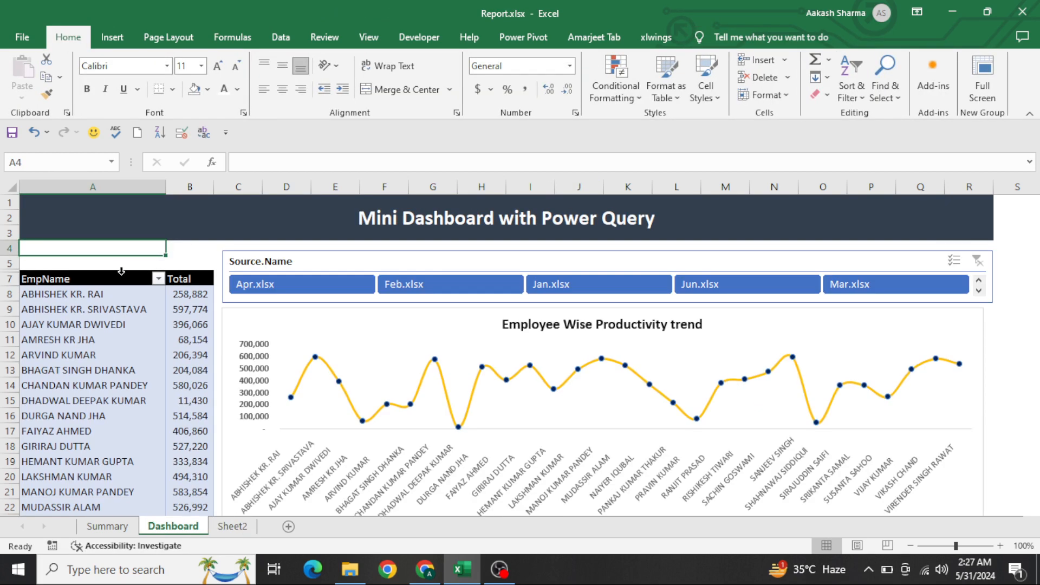
key("ctrl+Page_Down")
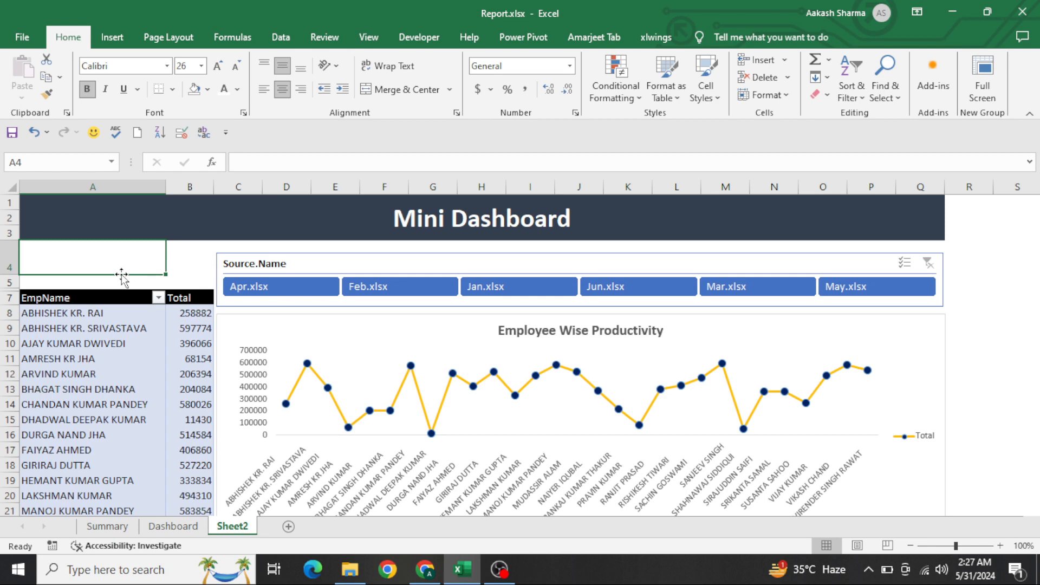
key("ctrl+Page_Up")
key("ctrl+Page_Up")
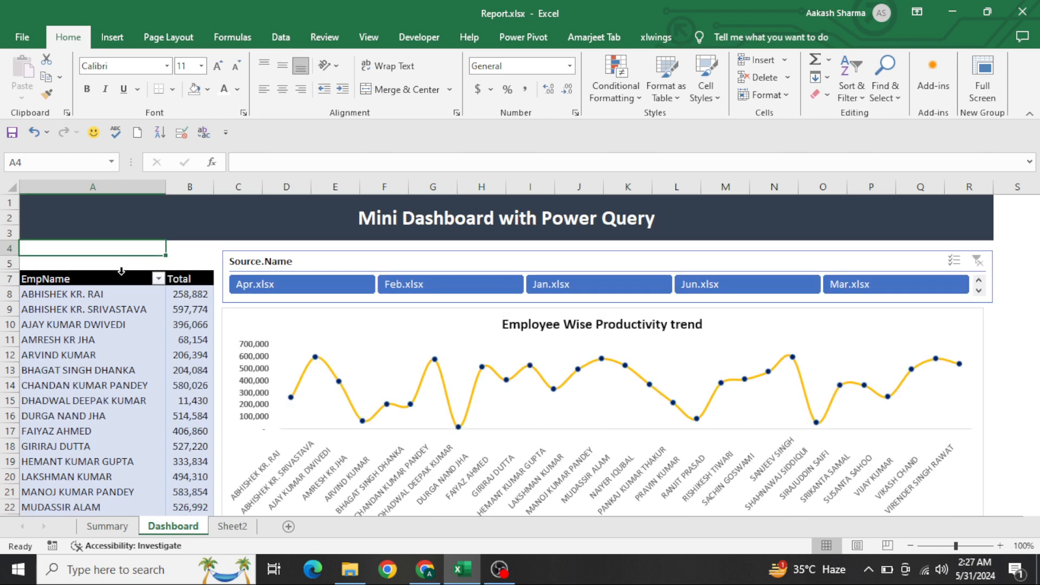